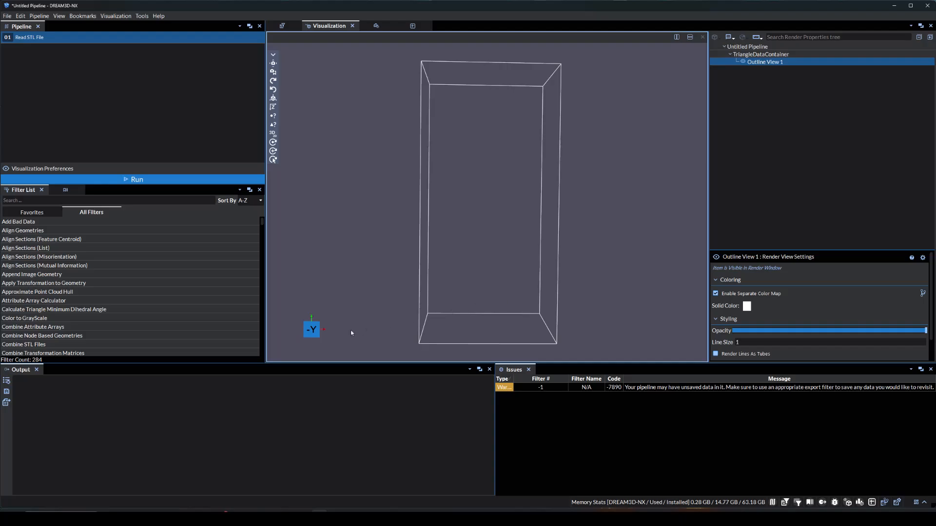
# - Change the outline view under TriangleDataContainer to a surface view
pyautogui.rightClick(728, 62)
pyautogui.moveTo(769, 81)
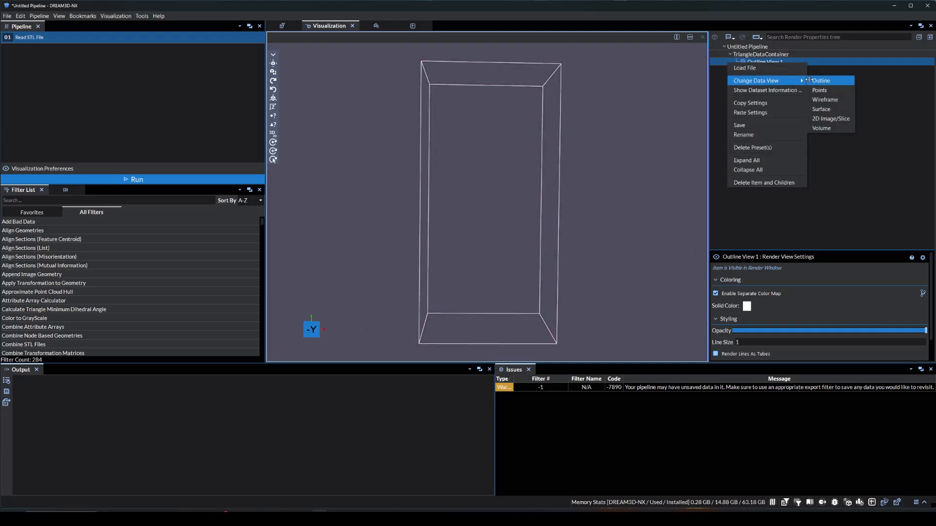
pyautogui.click(829, 99)
pyautogui.moveTo(637, 192); pyautogui.dragTo(355, 190)
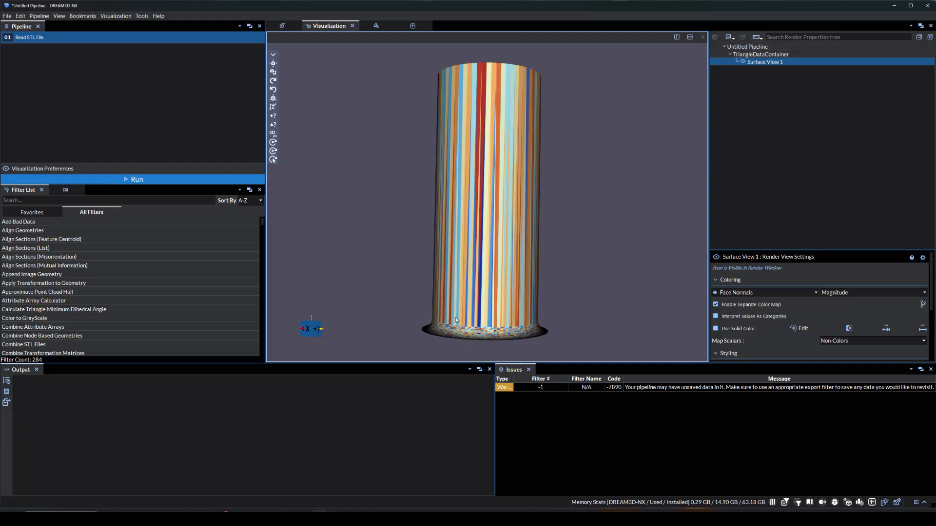
# - Orbit, pan and zoom around the cylinder surface, and reset the camera to fit the model
pyautogui.moveTo(560, 281); pyautogui.dragTo(537, 261)
pyautogui.moveTo(626, 301); pyautogui.dragTo(674, 326, button='middle')
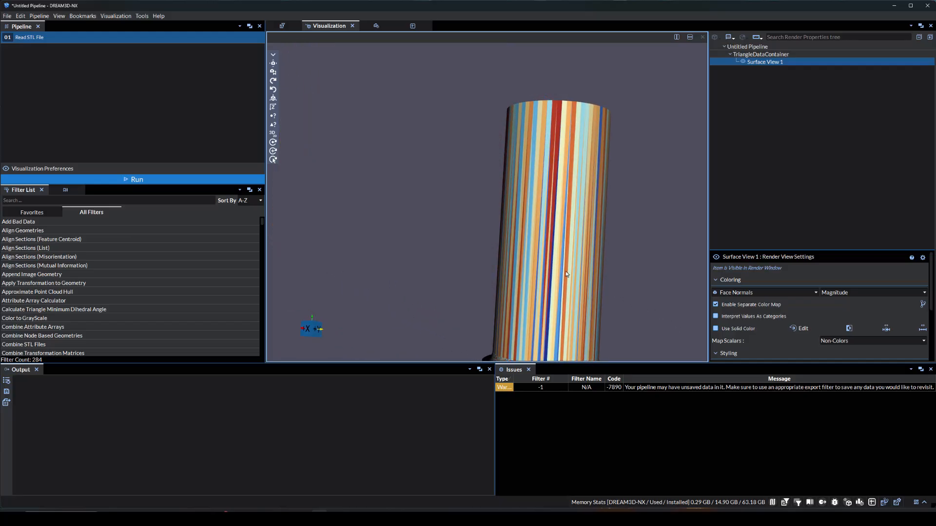
pyautogui.scroll(-5, 566, 274)
pyautogui.moveTo(574, 277); pyautogui.dragTo(528, 251, button='middle')
pyautogui.scroll(4, 530, 250)
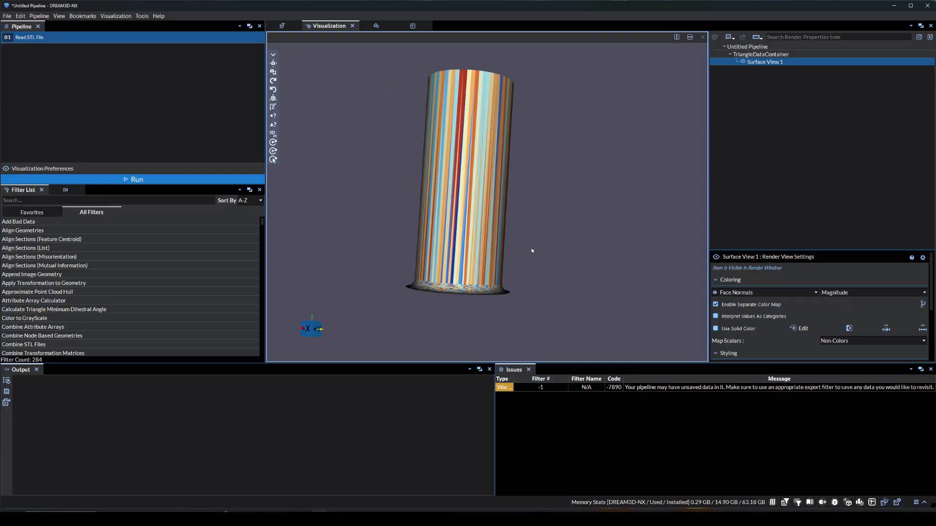
pyautogui.click(273, 63)
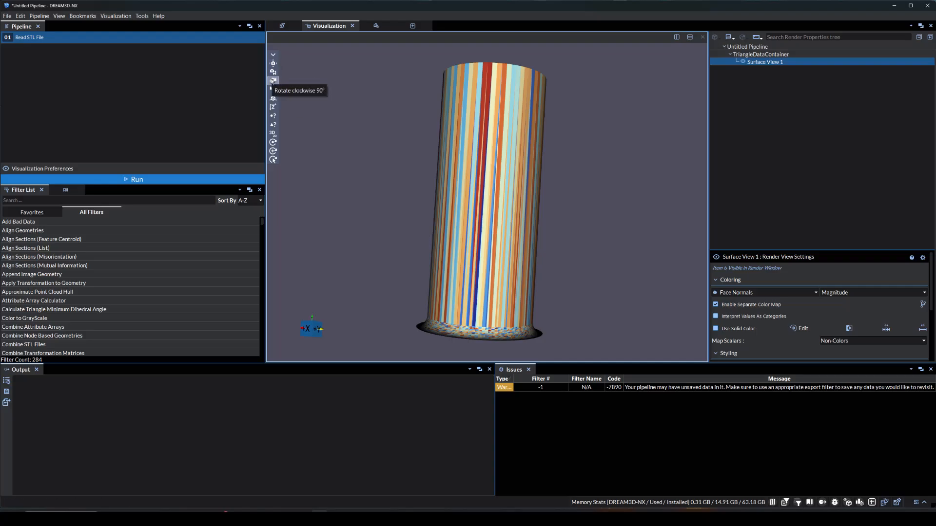
# - Rotate the cylinder view clockwise in four 90° turns and back counterclockwise in four 90° turns
pyautogui.click(273, 80)
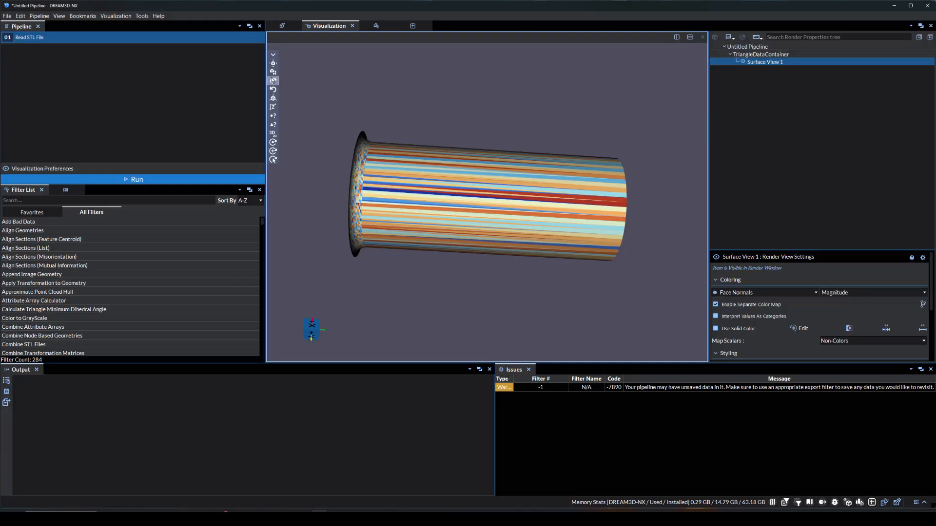
pyautogui.click(272, 80)
pyautogui.click(272, 80)
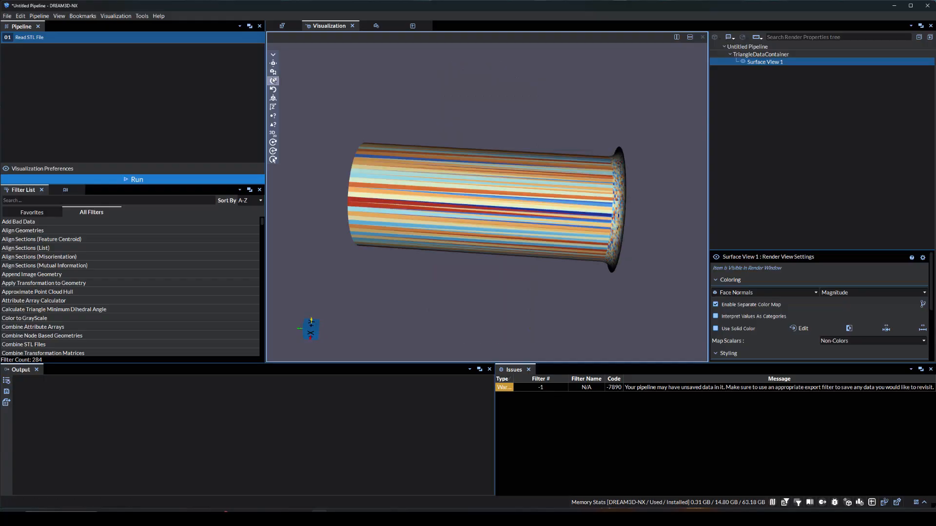
pyautogui.click(272, 80)
pyautogui.click(273, 90)
pyautogui.click(273, 89)
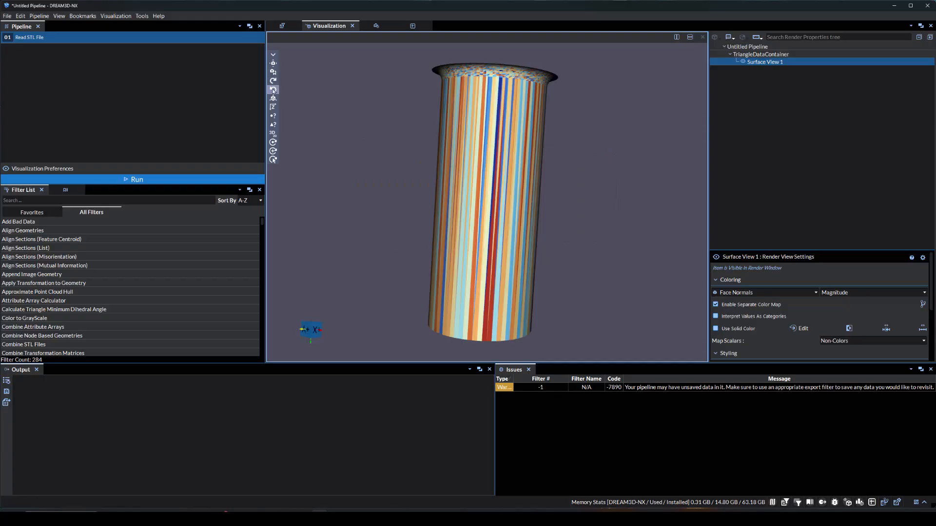
pyautogui.click(272, 90)
pyautogui.click(273, 89)
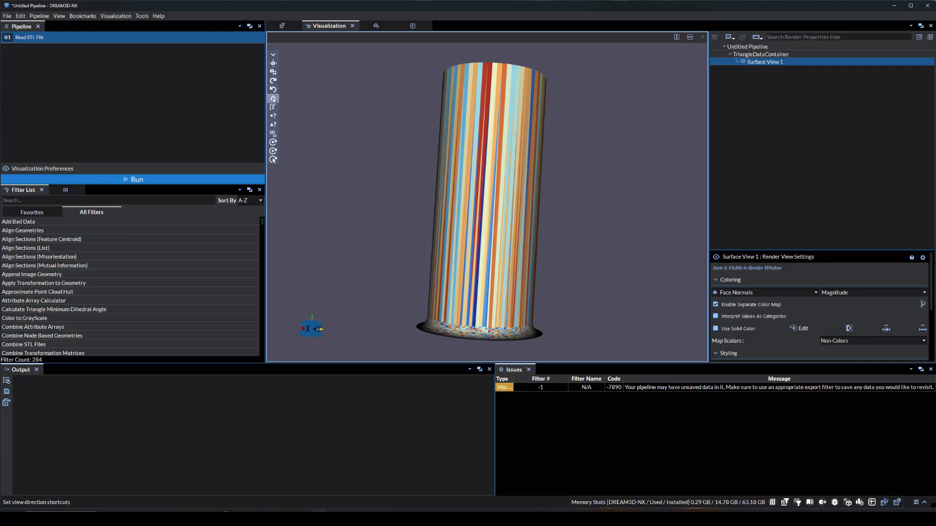
# - View the cylinder from the preset directions -X, +Z and +Y, and from +Z with the XY origin in the upper-left corner
pyautogui.click(273, 99)
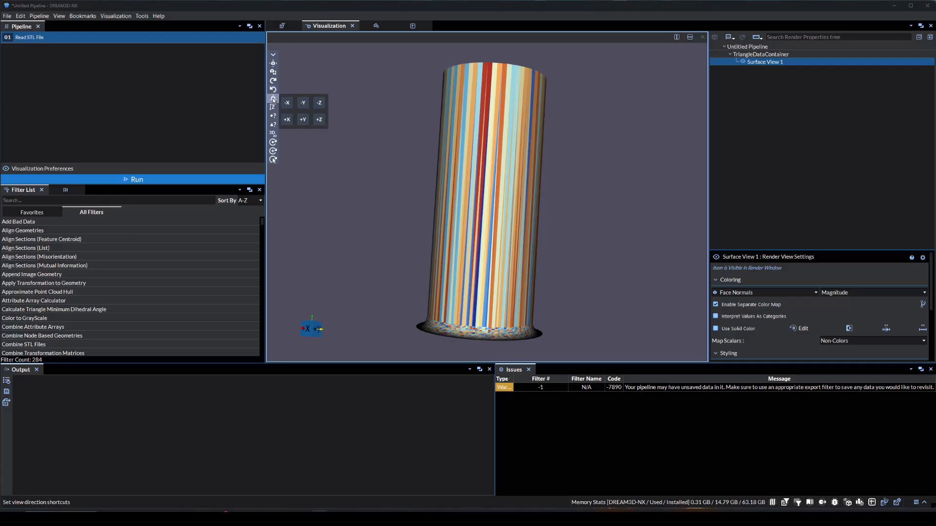
pyautogui.click(287, 103)
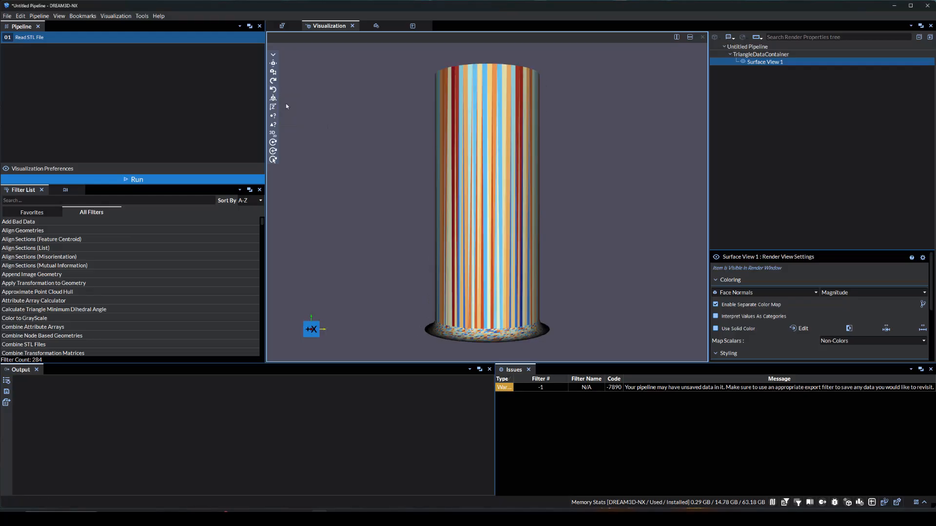
pyautogui.click(274, 99)
pyautogui.click(319, 119)
pyautogui.click(273, 99)
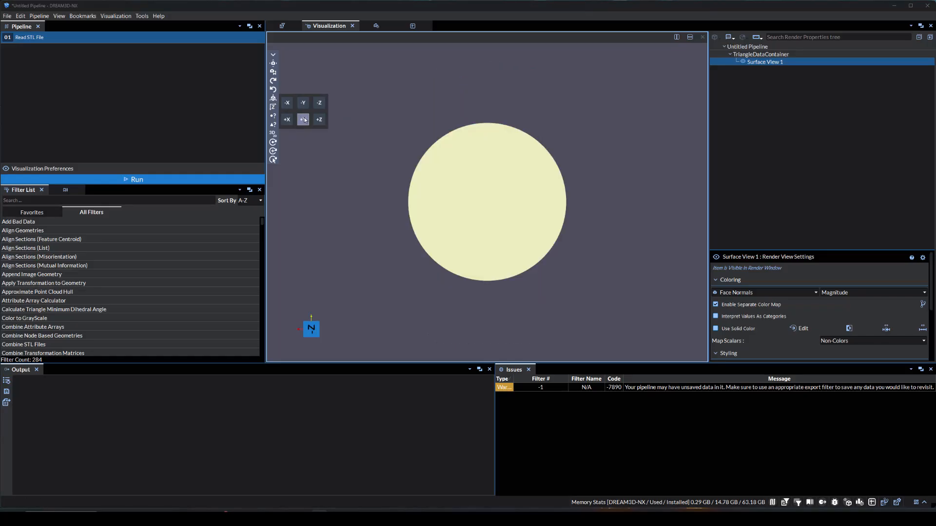
pyautogui.click(305, 119)
pyautogui.moveTo(343, 154); pyautogui.dragTo(324, 142)
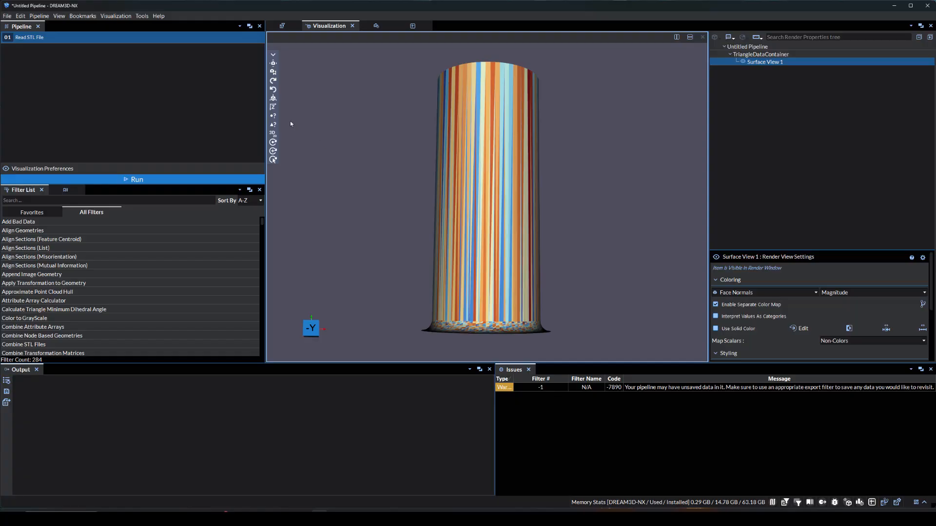
pyautogui.click(273, 108)
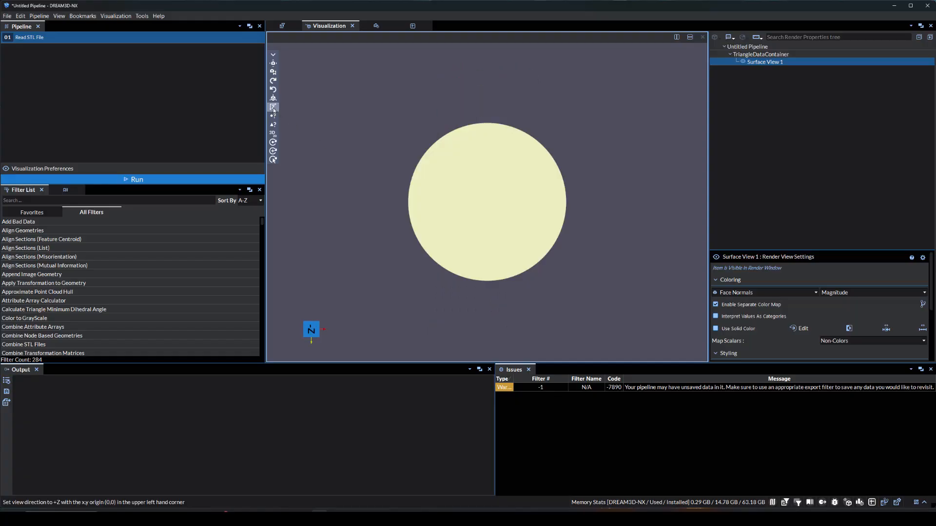
pyautogui.moveTo(426, 121); pyautogui.dragTo(299, 331)
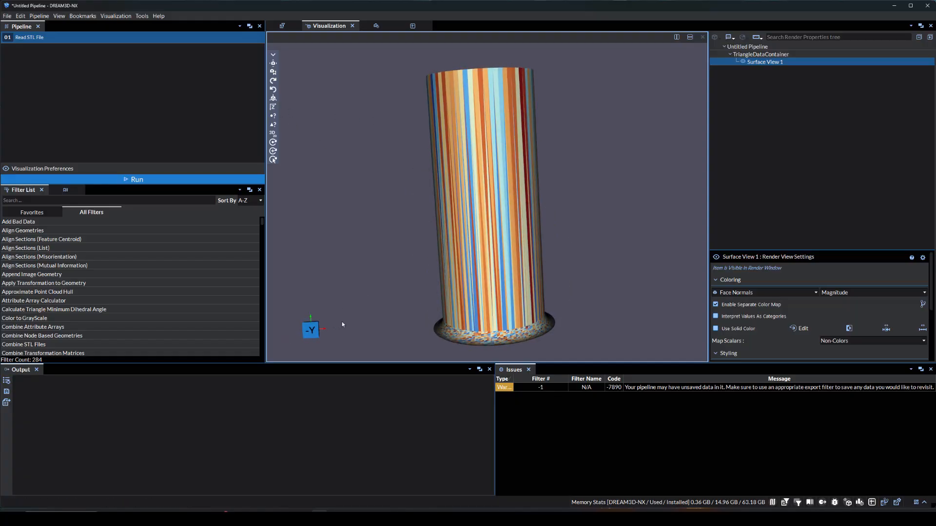
# - Add an outline view to TriangleDataContainer alongside the surface view and inspect the result from another angle
pyautogui.click(723, 55)
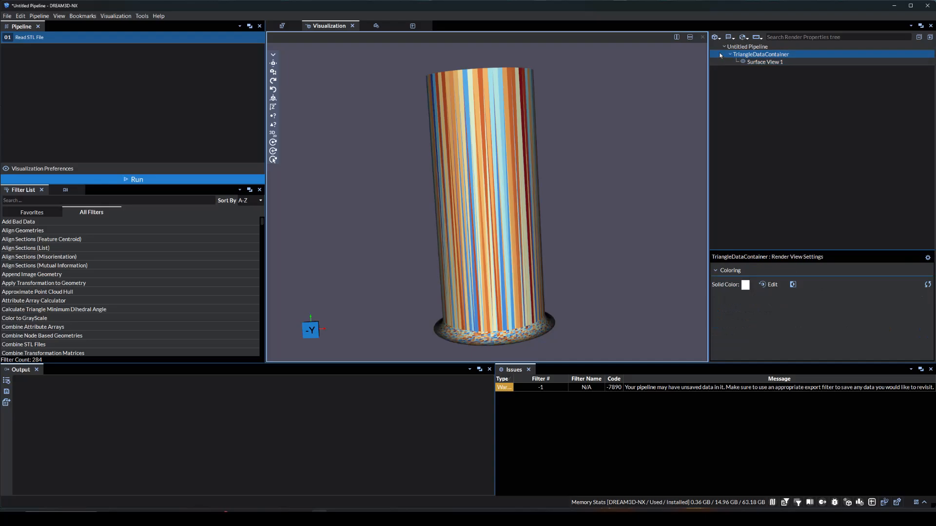
pyautogui.click(715, 38)
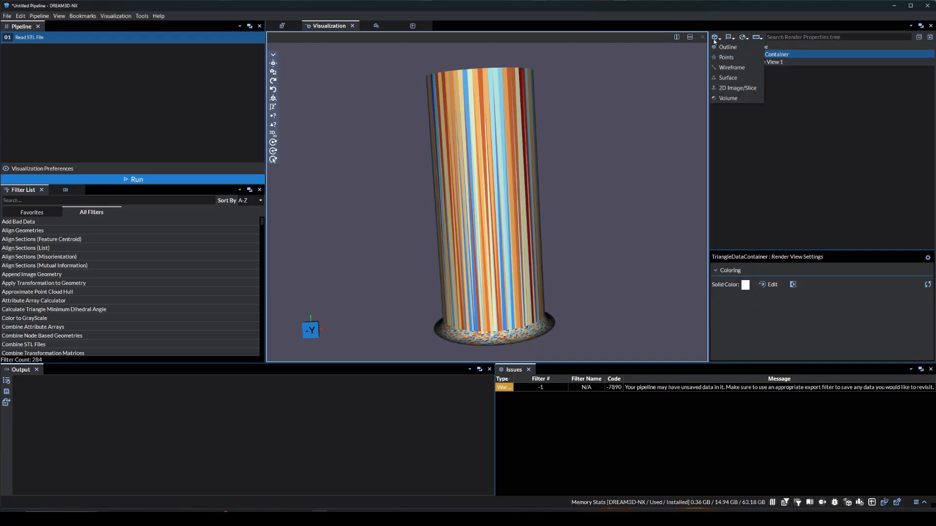
pyautogui.click(728, 47)
pyautogui.rightClick(804, 62)
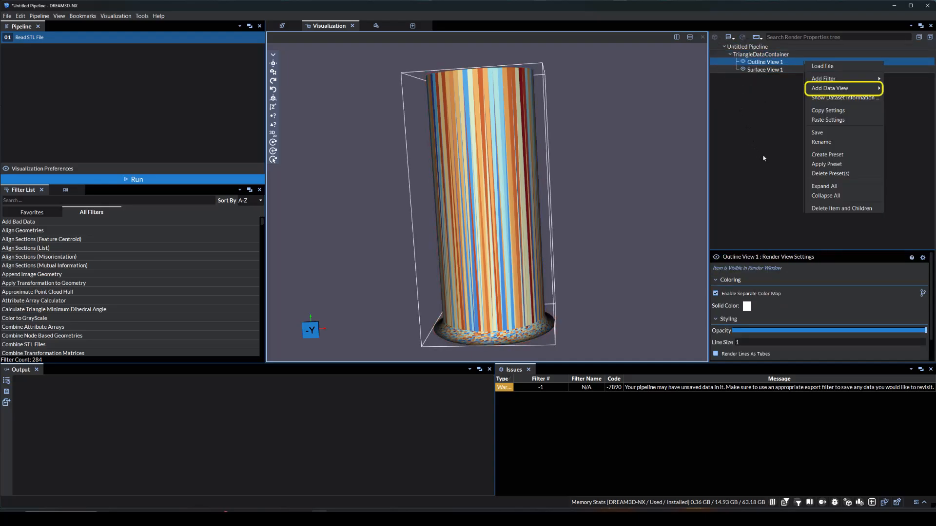
pyautogui.moveTo(609, 297); pyautogui.dragTo(311, 226)
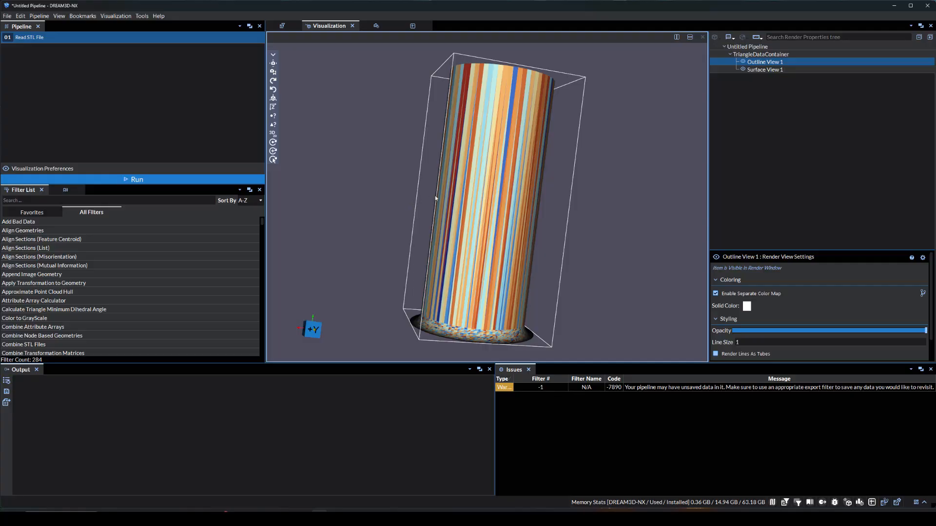
# - Delete the Untitled Pipeline item and its children from the render properties tree
pyautogui.click(716, 49)
pyautogui.rightClick(717, 48)
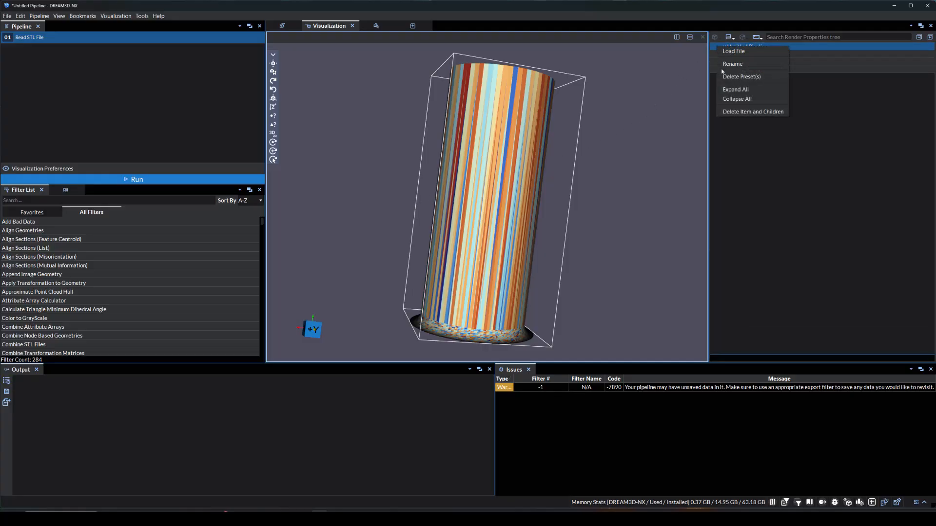
pyautogui.click(728, 116)
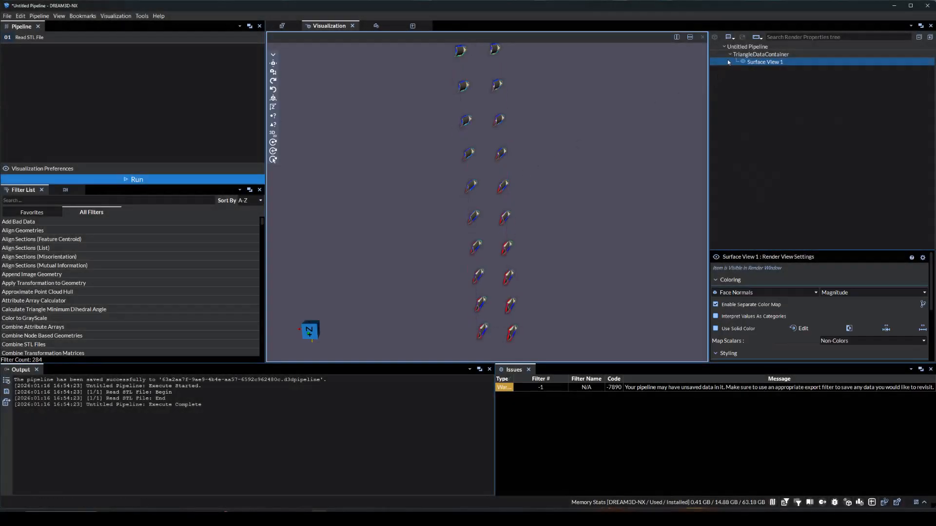
# - Change the surface view of the blade models to a points view and inspect the blades up close
pyautogui.rightClick(728, 62)
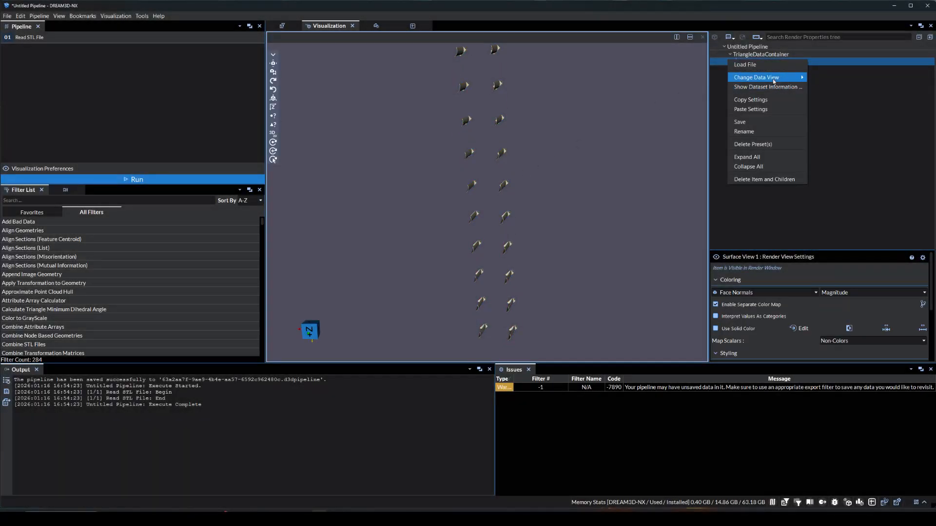
pyautogui.moveTo(778, 75)
pyautogui.click(822, 89)
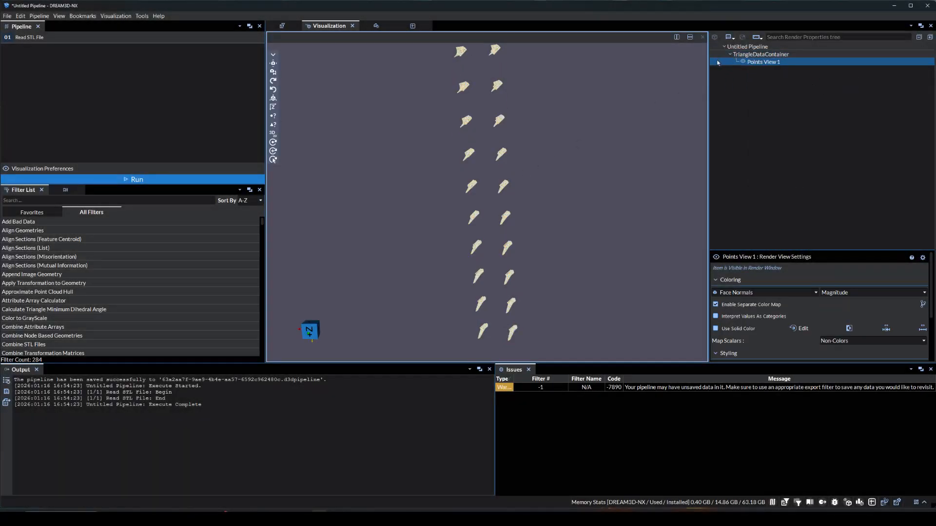
pyautogui.scroll(5, 501, 215)
pyautogui.moveTo(426, 276)
pyautogui.mouseDown()
pyautogui.moveTo(445, 247)
pyautogui.moveTo(497, 249)
pyautogui.moveTo(434, 151)
pyautogui.moveTo(435, 101)
pyautogui.moveTo(419, 115)
pyautogui.moveTo(481, 209)
pyautogui.moveTo(340, 213)
pyautogui.moveTo(533, 217)
pyautogui.moveTo(303, 214)
pyautogui.mouseUp()
# - Set the point size of the blades' points view to 6
pyautogui.scroll(-3, 835, 282)
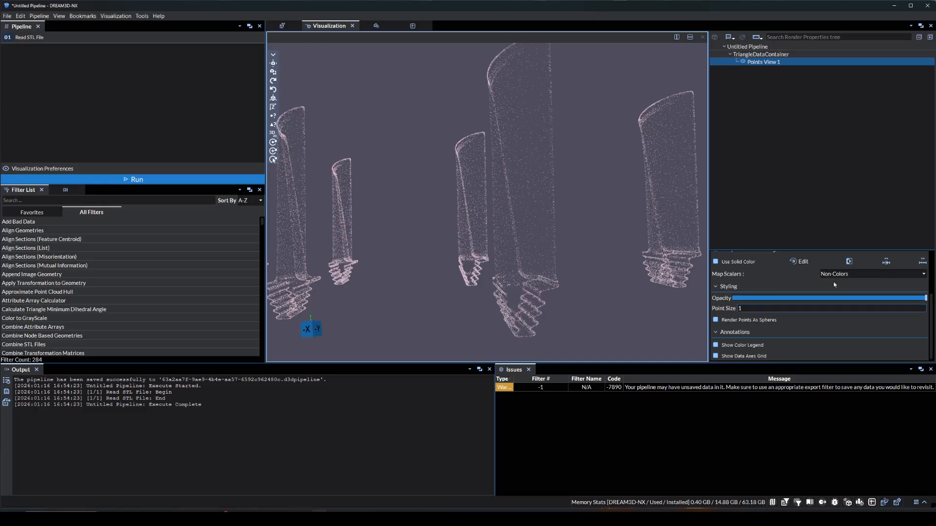
pyautogui.press('BackSpace')
pyautogui.write('6')
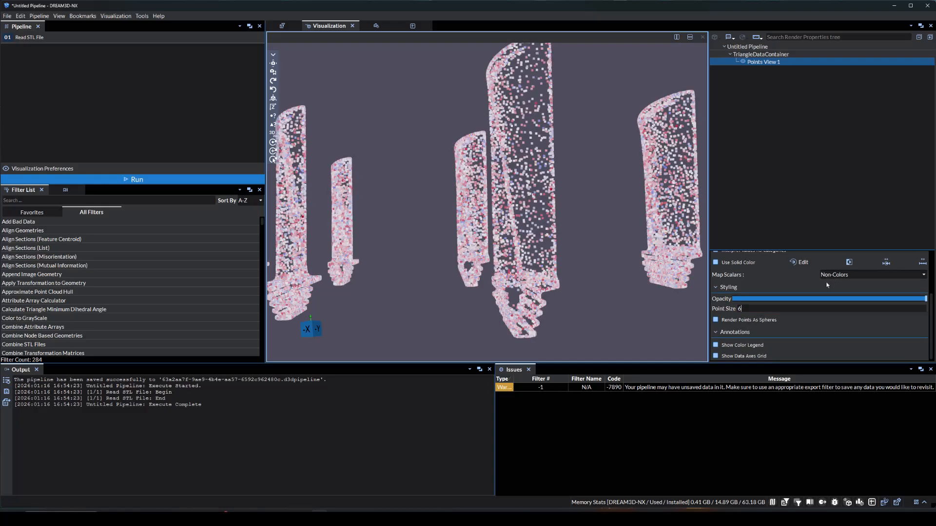
# - Delete the Untitled Pipeline item together with its points view from the render properties tree
pyautogui.moveTo(629, 264); pyautogui.dragTo(586, 238)
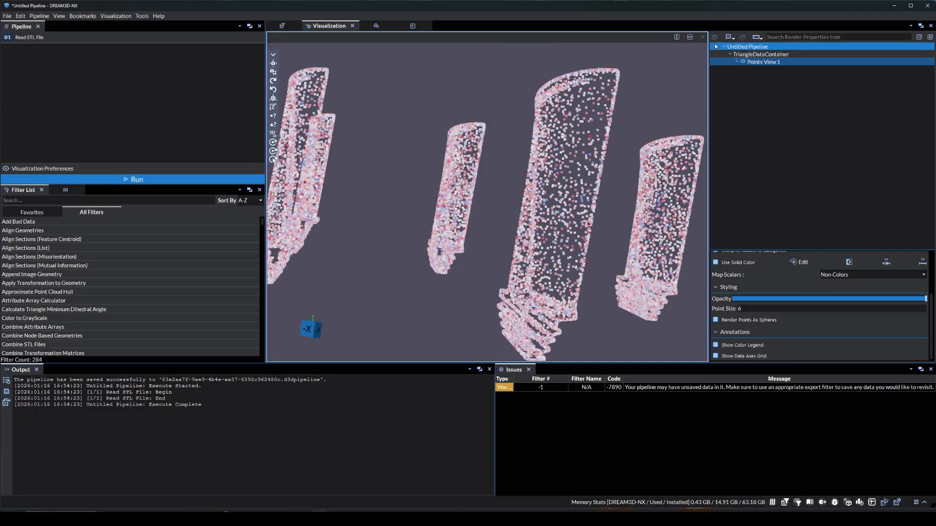
pyautogui.rightClick(716, 65)
pyautogui.click(721, 113)
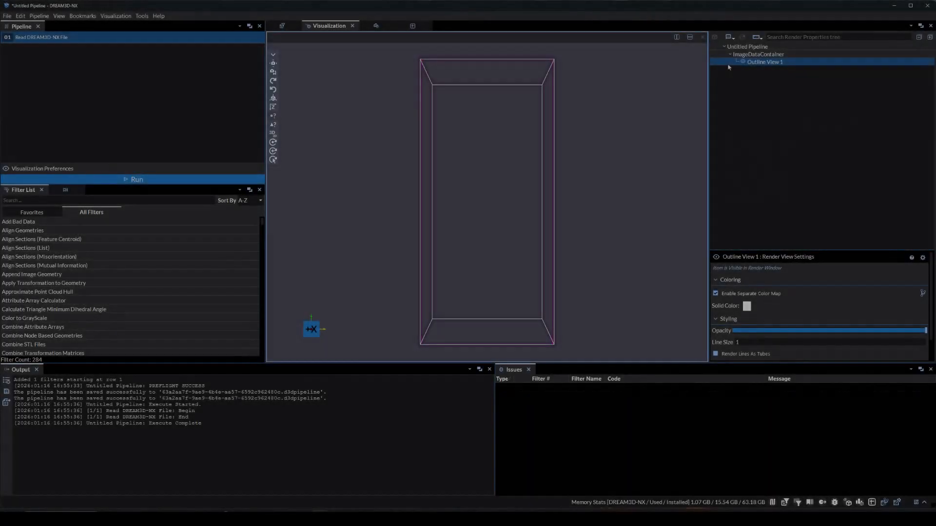
# - Change the outline view under ImageDataContainer to a 2D Image/Slice view
pyautogui.rightClick(729, 66)
pyautogui.moveTo(786, 81)
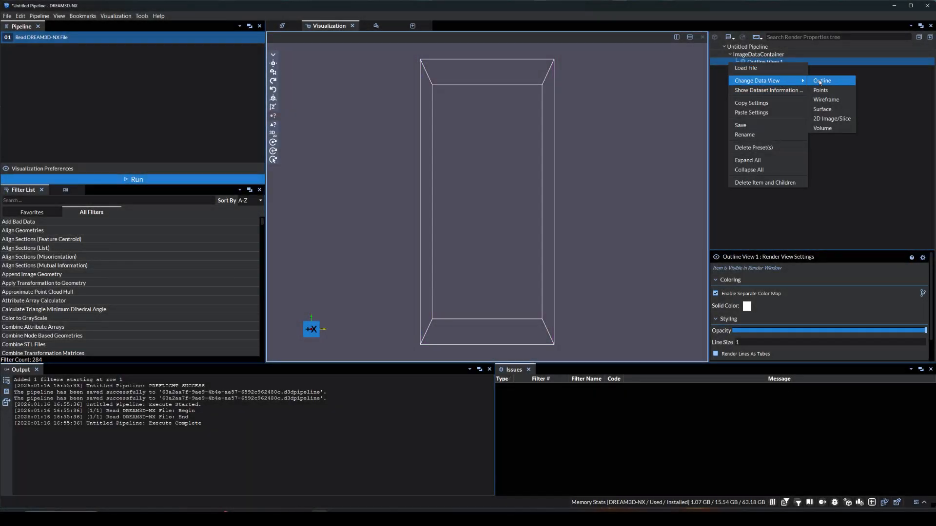
pyautogui.click(828, 120)
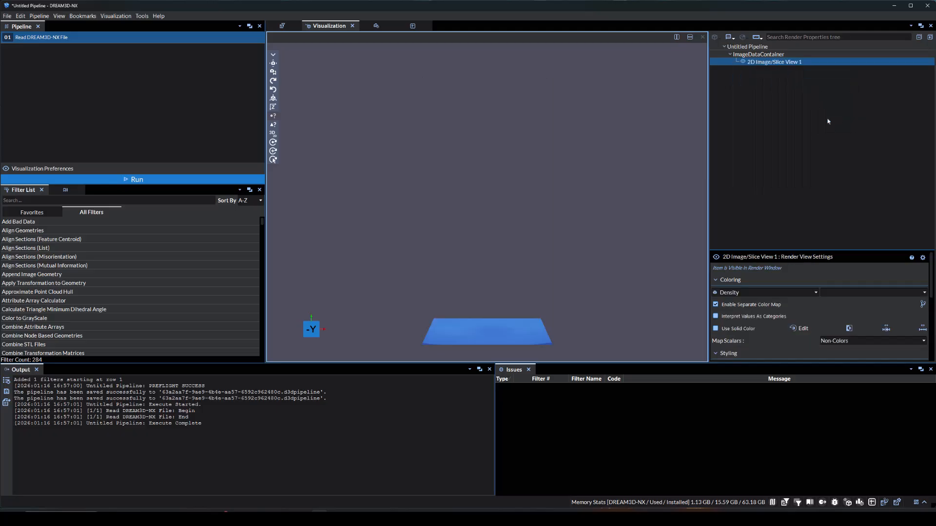
# - Keep the slice direction on XYPlane and sweep the slice through the volume up to slice number 955
pyautogui.scroll(-5, 777, 312)
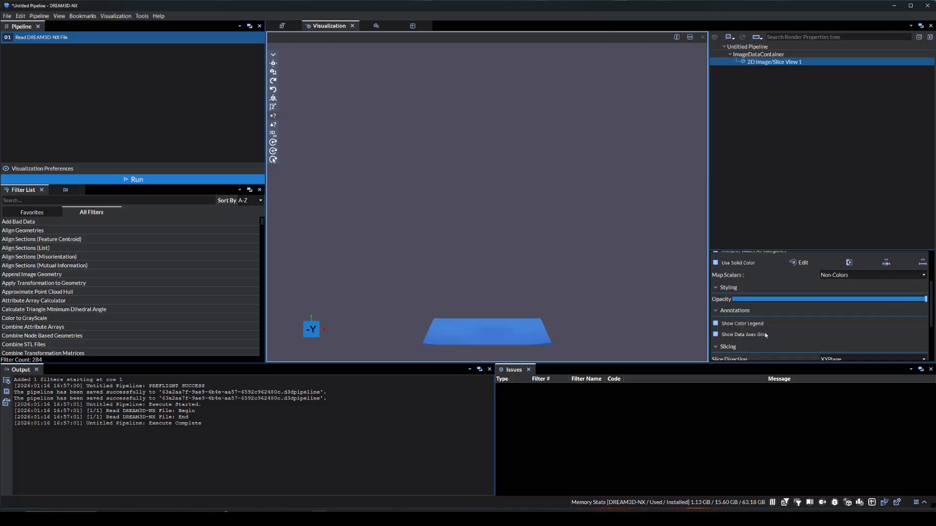
pyautogui.scroll(-1, 779, 330)
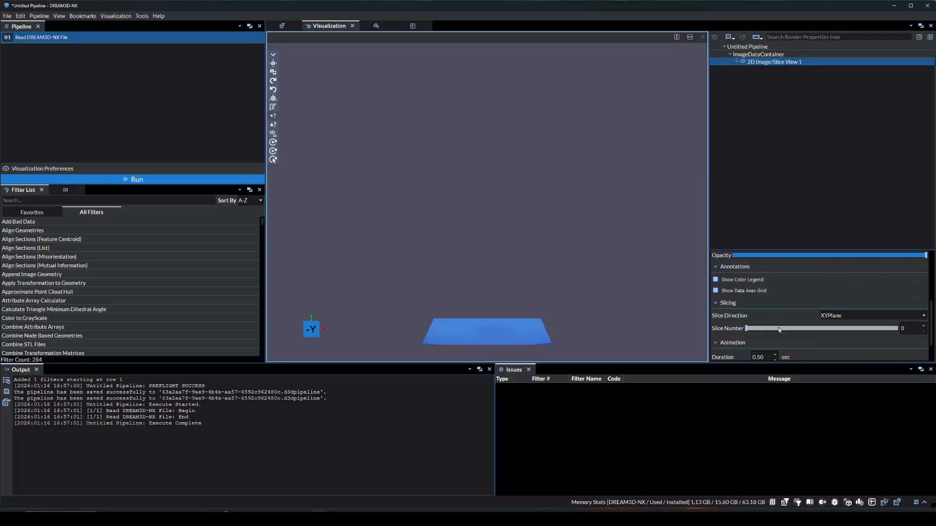
pyautogui.click(842, 315)
pyautogui.click(843, 316)
pyautogui.moveTo(747, 329); pyautogui.dragTo(897, 334)
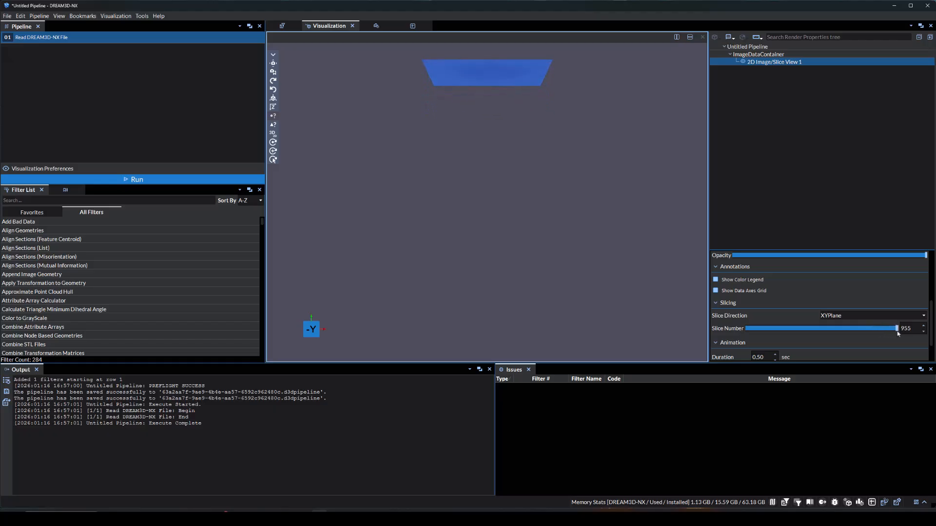
# - Set the slice number of the XYPlane slice to 400
pyautogui.click(924, 332)
pyautogui.write('400')
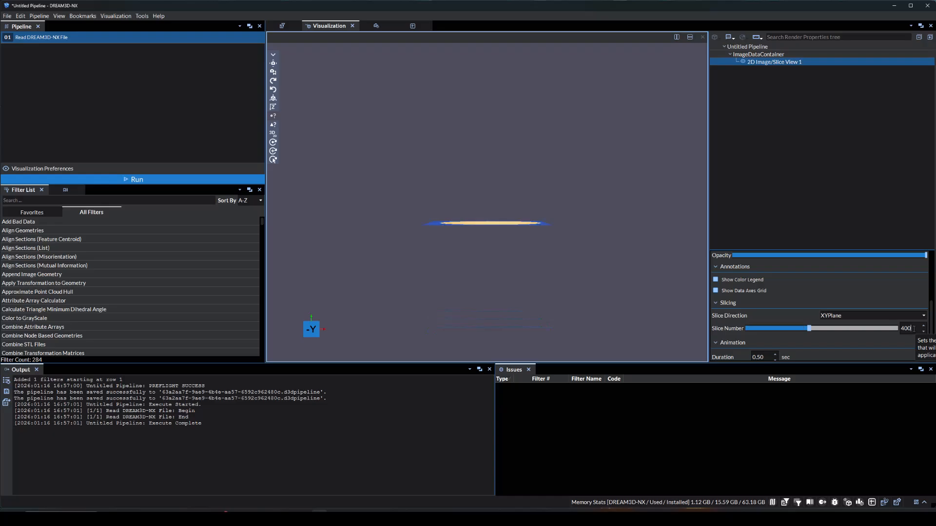
pyautogui.press('Return')
pyautogui.click(873, 300)
pyautogui.scroll(-2, 843, 349)
# - Change the 2D Image/Slice view under ImageDataContainer to a volume view
pyautogui.rightClick(722, 63)
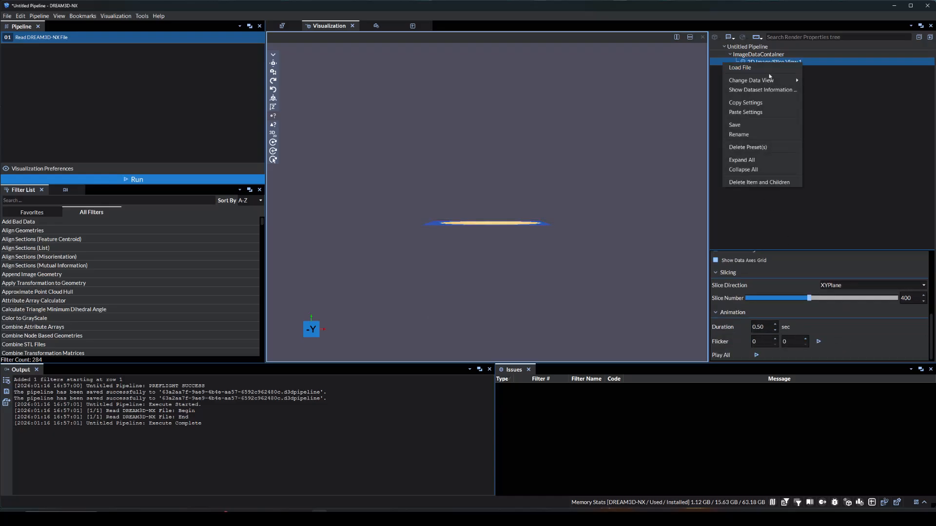
pyautogui.moveTo(780, 80)
pyautogui.click(820, 129)
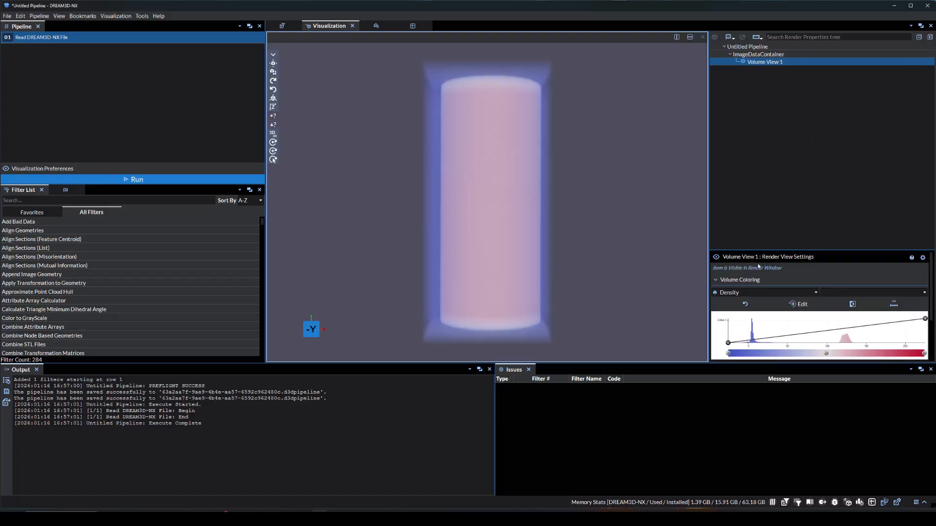
# - Add a control point at about 120 on the volume view's Density opacity curve and raise it to full opacity
pyautogui.click(797, 336)
pyautogui.moveTo(797, 335); pyautogui.dragTo(842, 318)
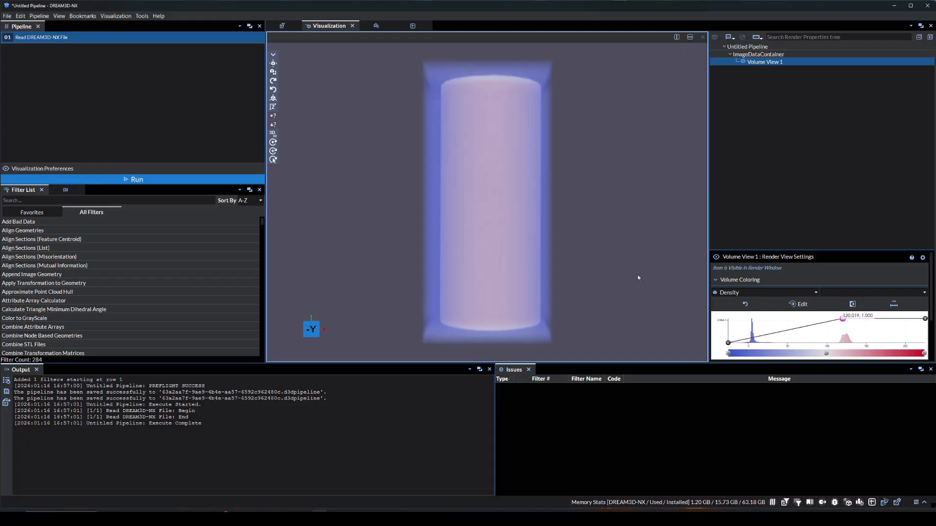
pyautogui.moveTo(638, 278); pyautogui.dragTo(344, 211)
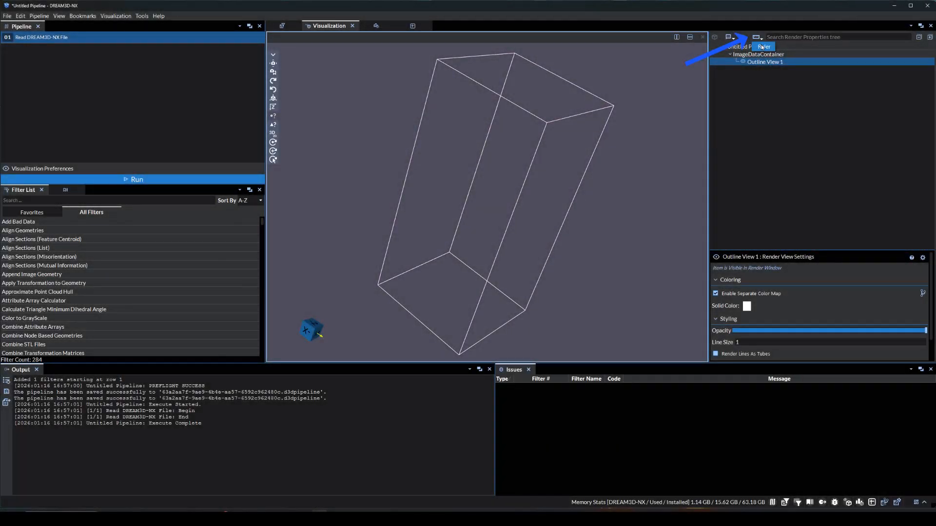
# - Add a Distance ruler and measure from an upper corner of the ImageDataContainer outline to its lowest corner
pyautogui.click(757, 36)
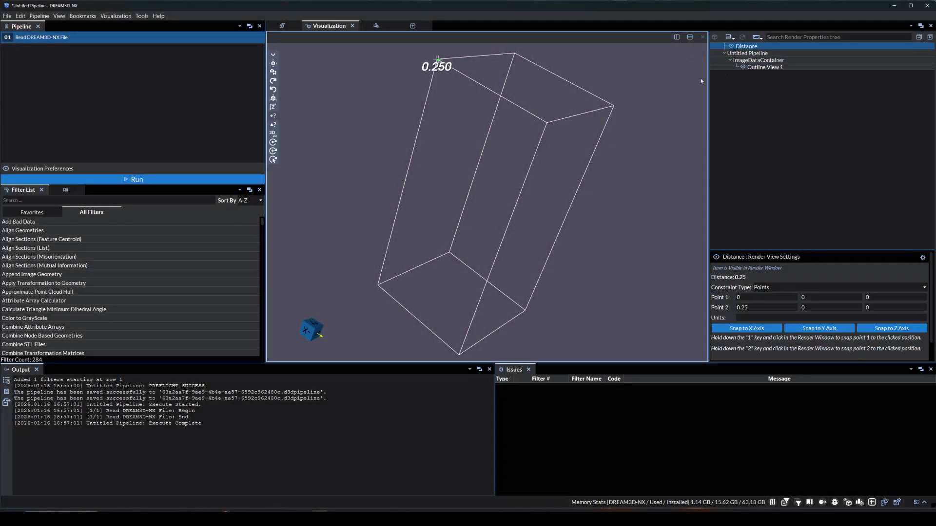
pyautogui.click(438, 62)
pyautogui.click(515, 205)
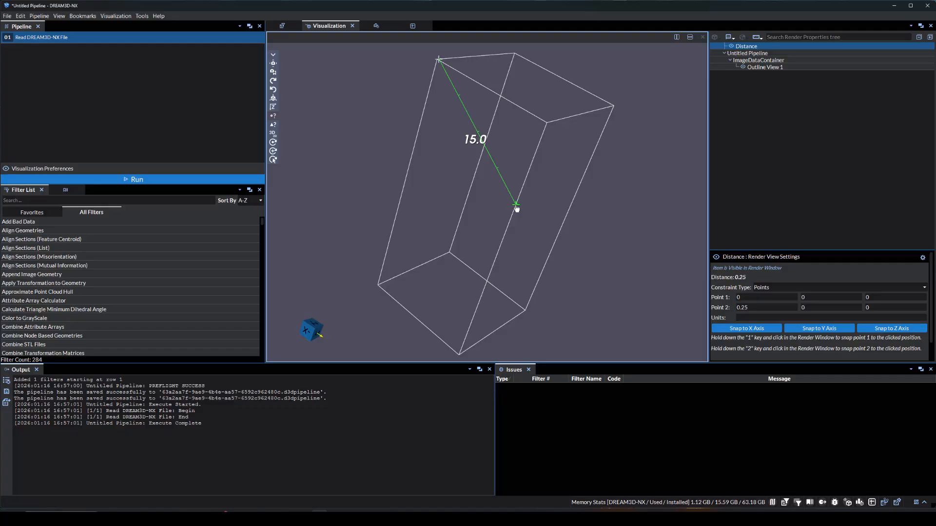
pyautogui.moveTo(516, 209); pyautogui.dragTo(459, 360)
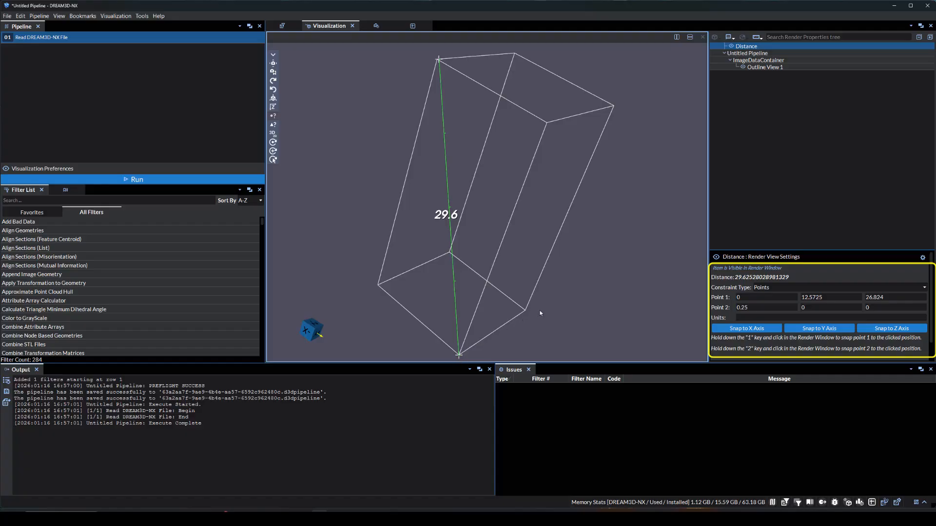
# - Move the ruler's lower endpoint to the adjacent bottom corner of the outline, and delete the Distance ruler
pyautogui.moveTo(552, 273); pyautogui.dragTo(496, 294)
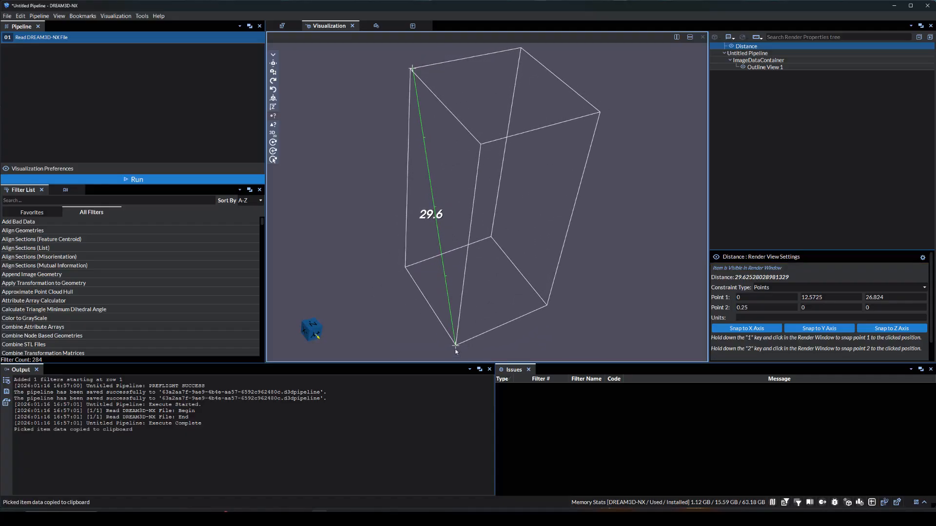
pyautogui.click(547, 306)
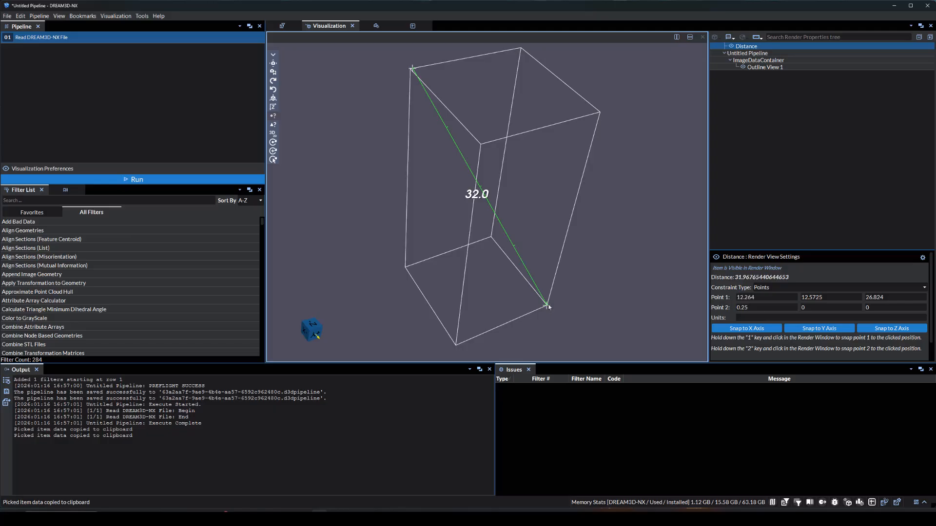
pyautogui.rightClick(717, 49)
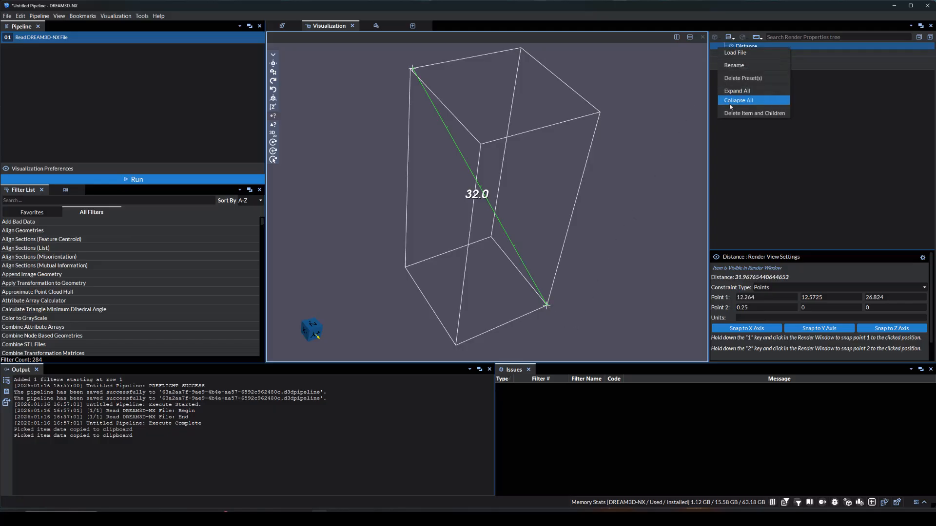
pyautogui.click(736, 114)
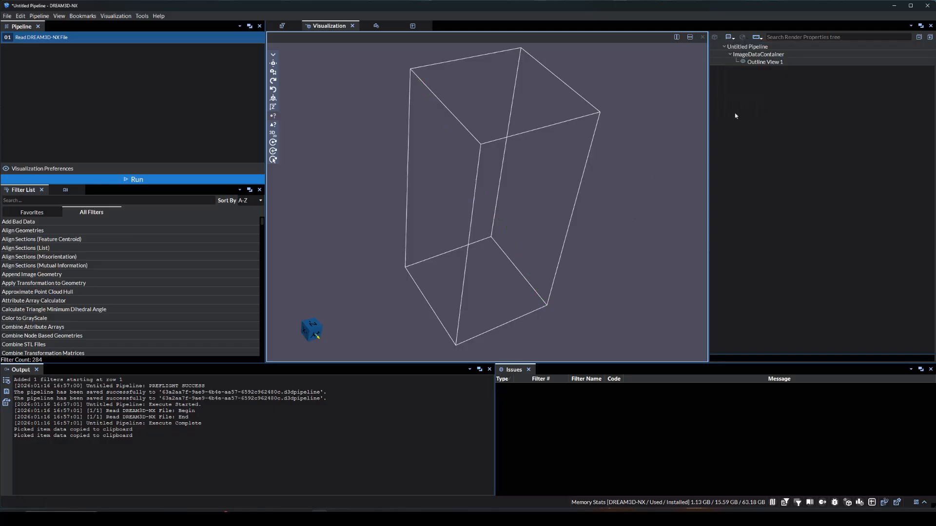
# - Add a Text Annotation and place it in the upper-right corner of the render view
pyautogui.click(730, 37)
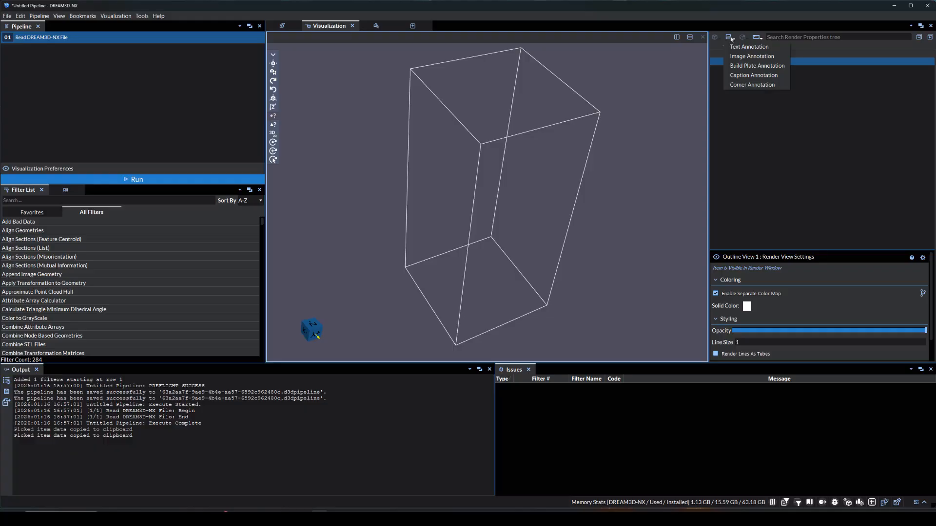
pyautogui.click(732, 47)
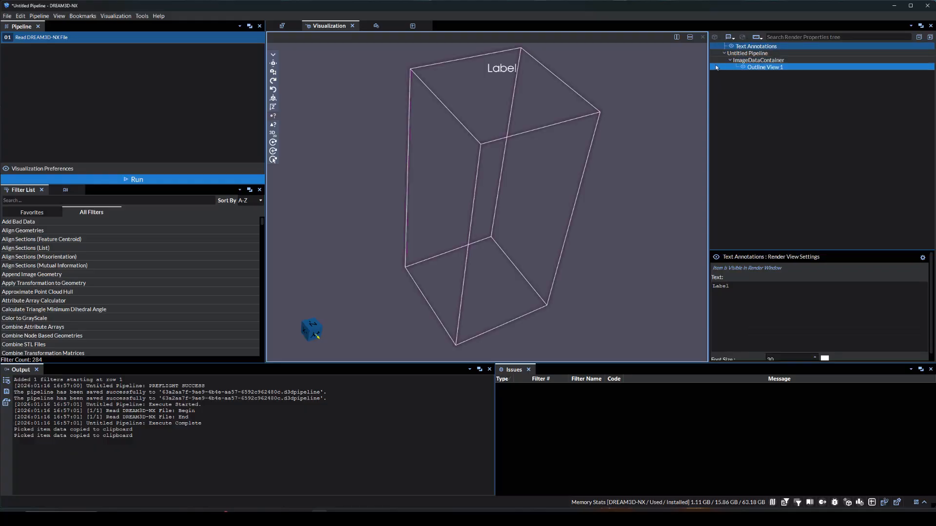
pyautogui.moveTo(501, 68)
pyautogui.mouseDown()
pyautogui.moveTo(647, 71)
pyautogui.moveTo(661, 61)
pyautogui.mouseUp()
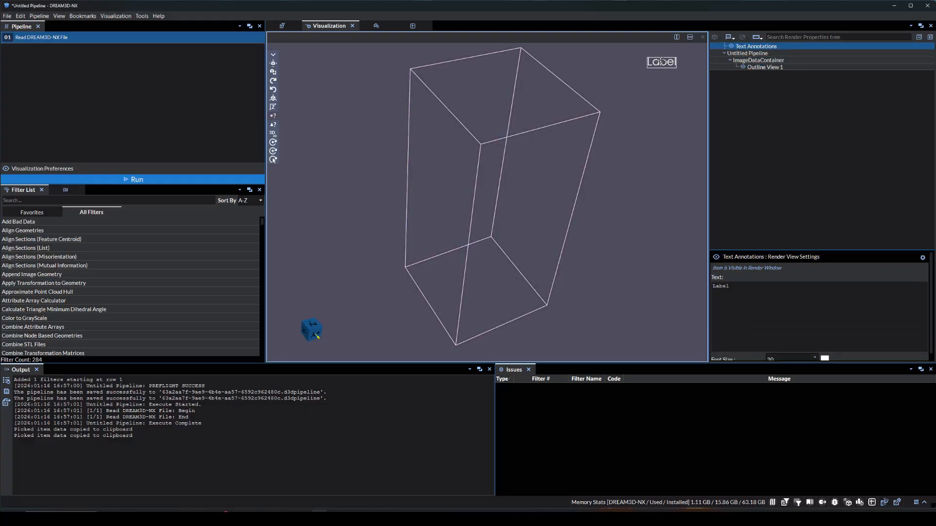
# - Replace the text of the annotation with "Example Label"
pyautogui.doubleClick(751, 296)
pyautogui.press('BackSpace')
pyautogui.write('Example Label')
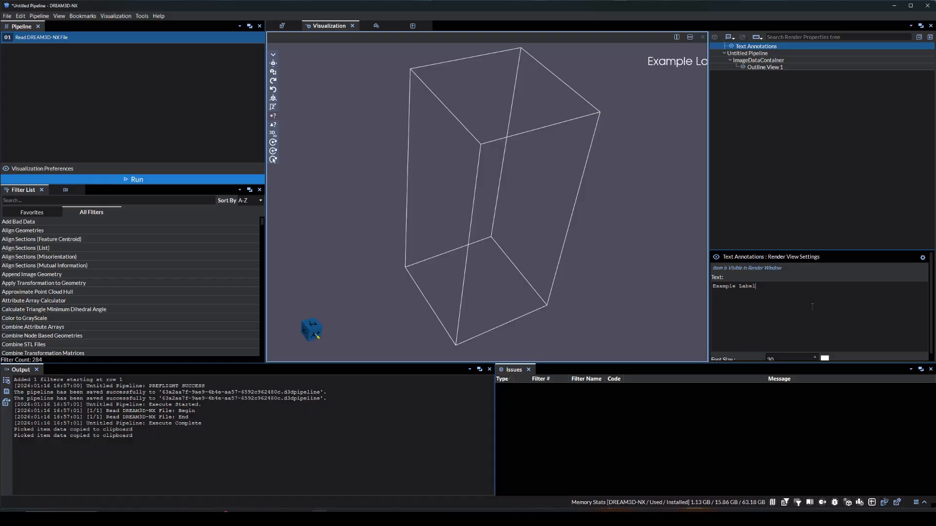
# - Set the text annotation's font size to 44 and position the label at the top centre of the render view
pyautogui.scroll(-1, 812, 306)
pyautogui.click(814, 354)
pyautogui.click(814, 354)
pyautogui.click(814, 354)
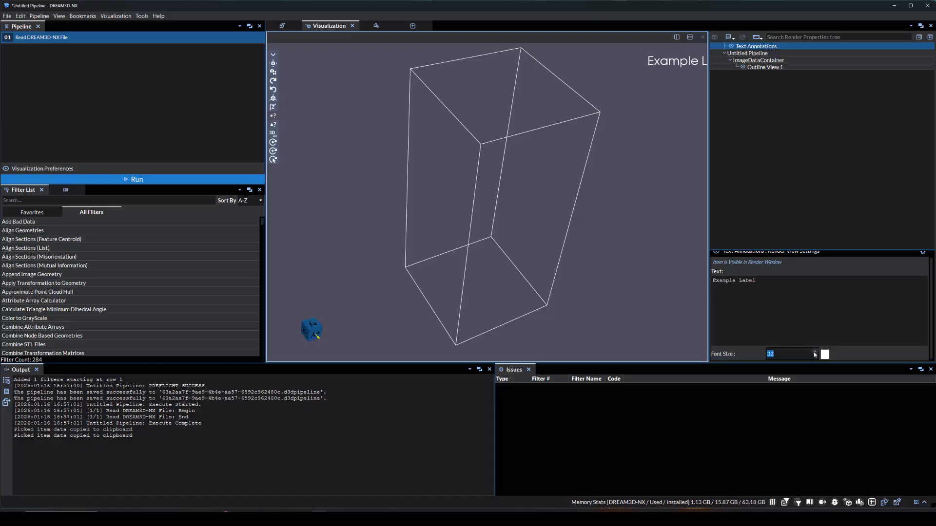
pyautogui.click(814, 352)
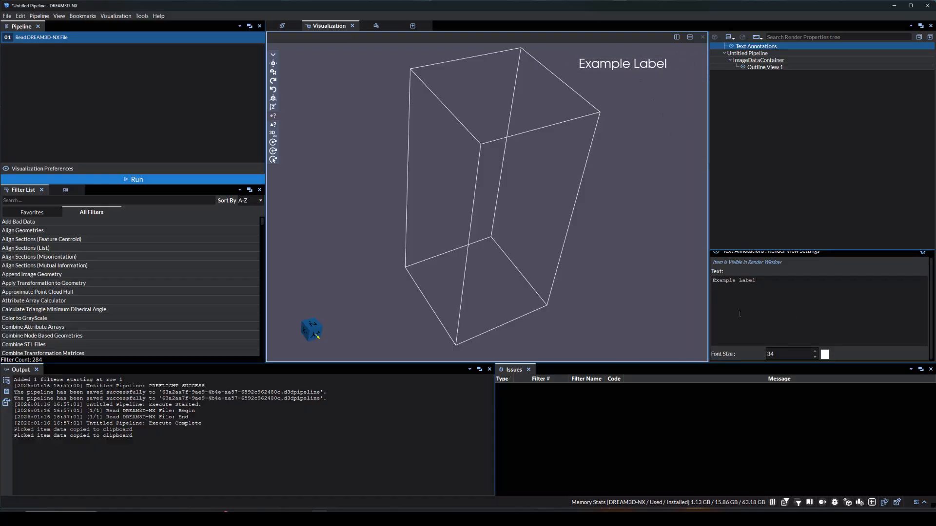
pyautogui.click(814, 353)
pyautogui.click(814, 352)
pyautogui.click(815, 353)
pyautogui.click(814, 353)
pyautogui.click(815, 353)
pyautogui.click(814, 353)
pyautogui.click(815, 353)
pyautogui.click(814, 353)
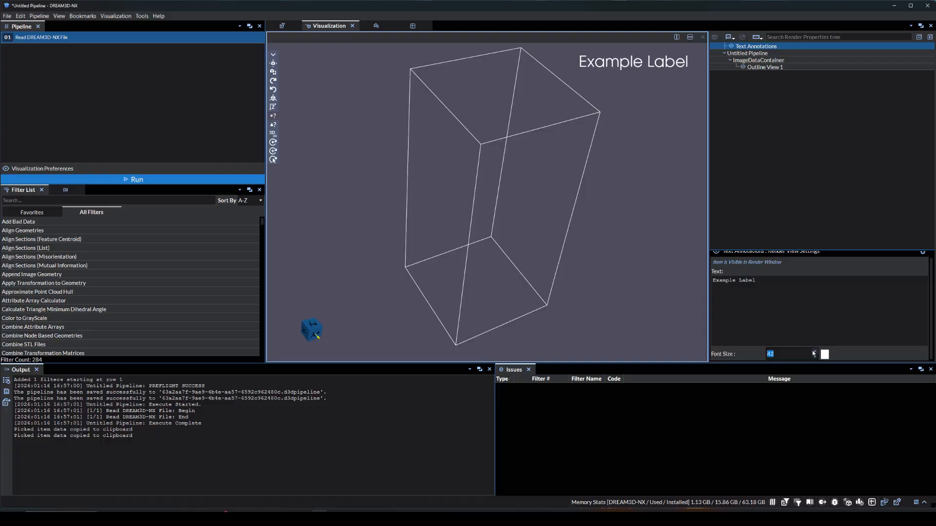
pyautogui.click(813, 353)
pyautogui.click(813, 352)
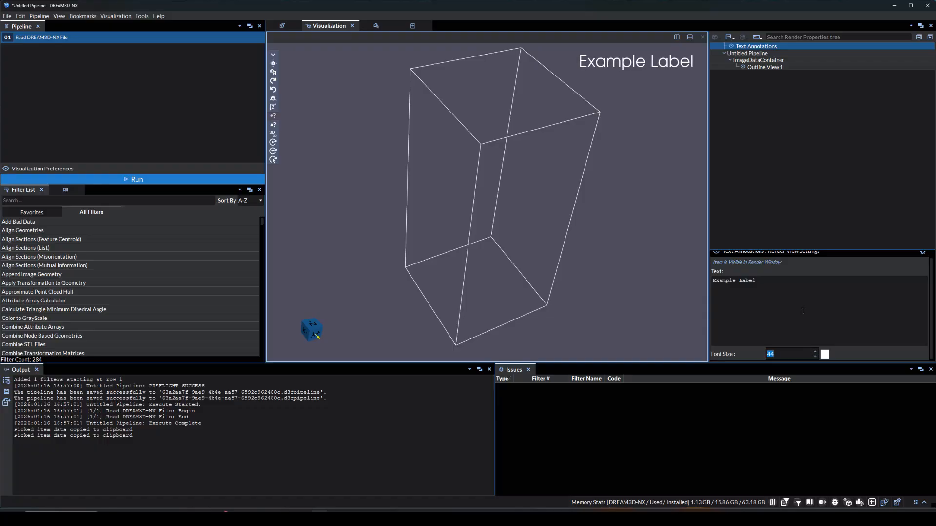
pyautogui.scroll(1, 803, 310)
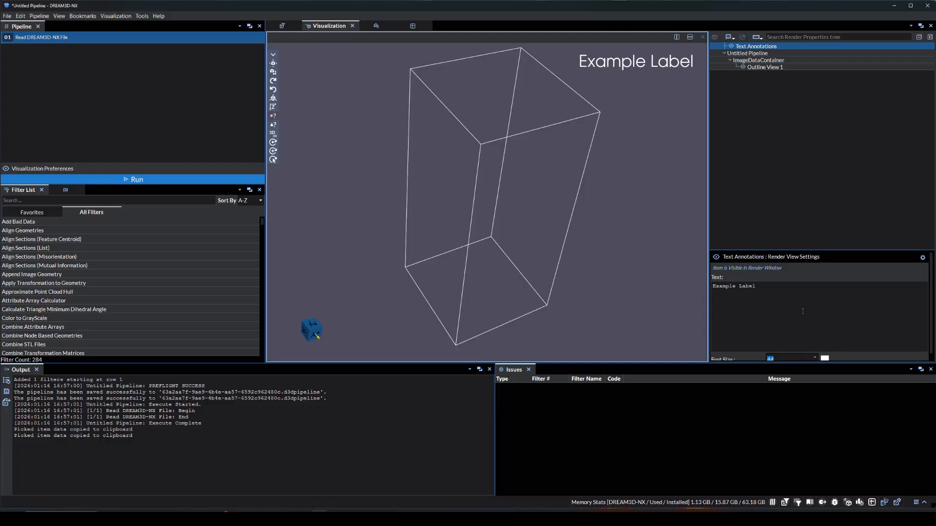
pyautogui.moveTo(614, 63)
pyautogui.mouseDown()
pyautogui.moveTo(614, 229)
pyautogui.moveTo(491, 334)
pyautogui.moveTo(460, 342)
pyautogui.moveTo(615, 342)
pyautogui.moveTo(497, 89)
pyautogui.moveTo(461, 57)
pyautogui.mouseUp()
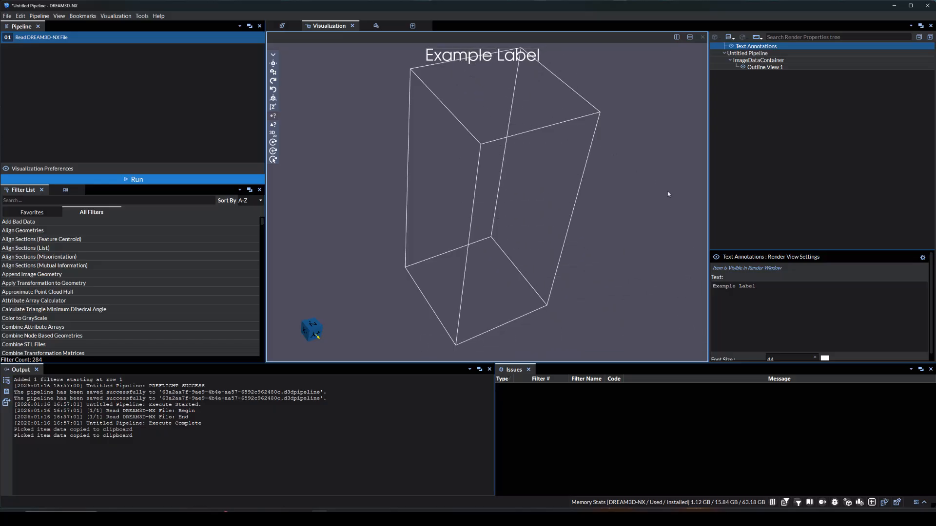
# - Change the text annotation's color to red (#ff0004) and check the label while rotating the outline
pyautogui.scroll(-1, 802, 317)
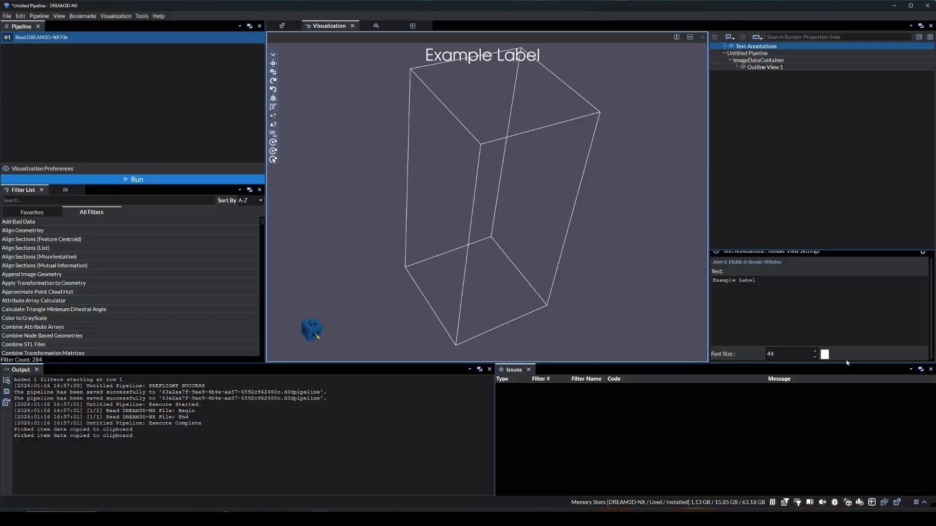
pyautogui.click(824, 354)
pyautogui.moveTo(471, 193); pyautogui.dragTo(452, 184)
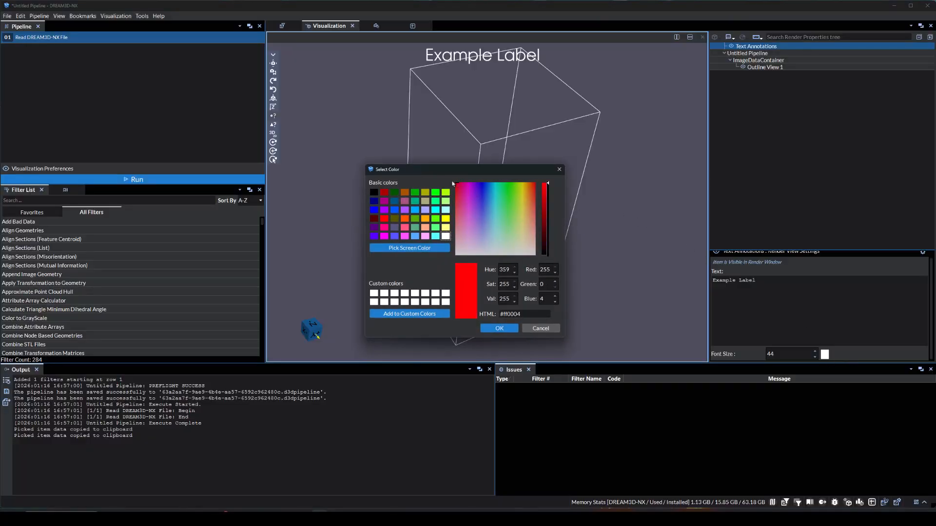
pyautogui.click(500, 329)
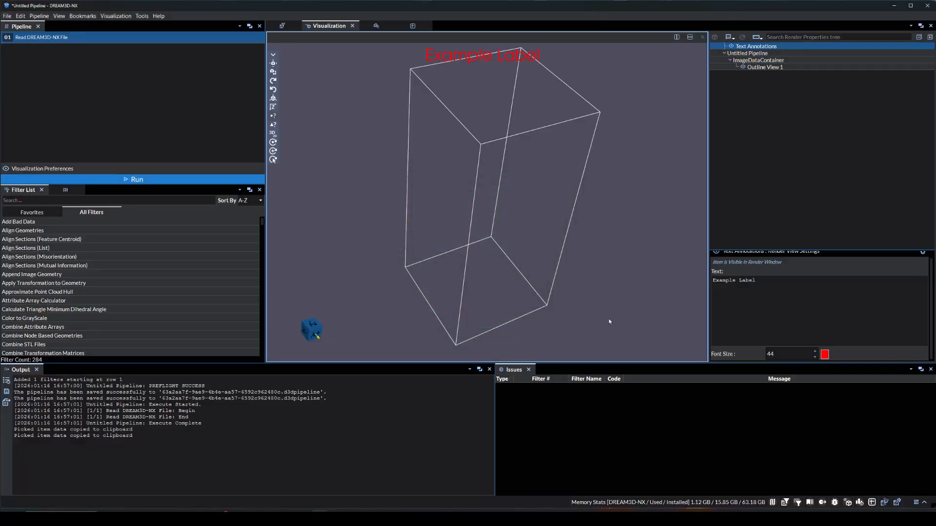
pyautogui.moveTo(520, 217); pyautogui.dragTo(334, 301)
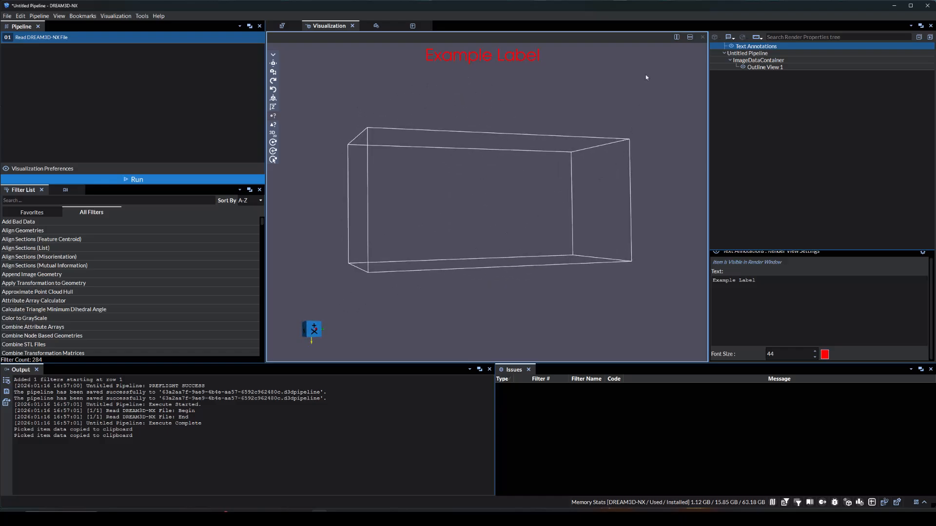
# - Add an Image Annotation from D:/DREAM3DNX-Workspace/Data/ExampleImage.png, enlarged and placed in the lower-right corner of the render view
pyautogui.click(730, 37)
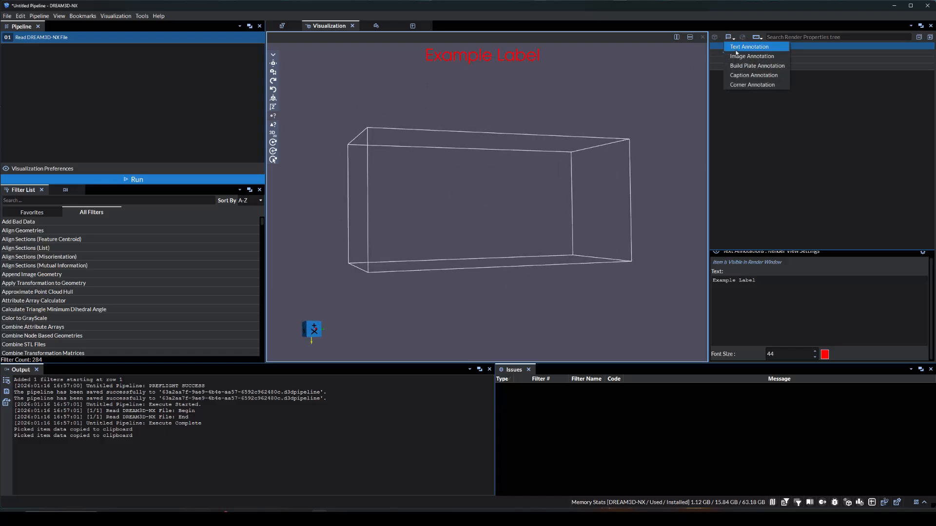
pyautogui.click(741, 53)
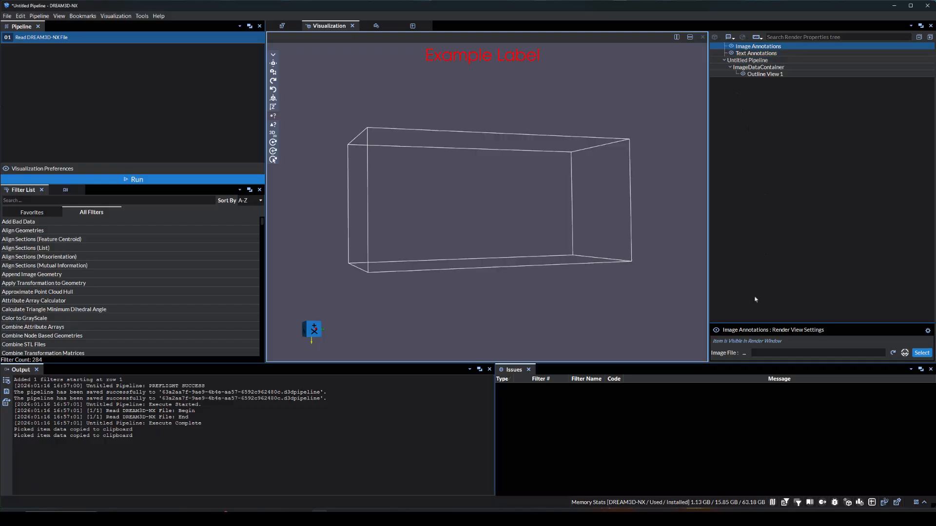
pyautogui.click(744, 353)
pyautogui.doubleClick(50, 78)
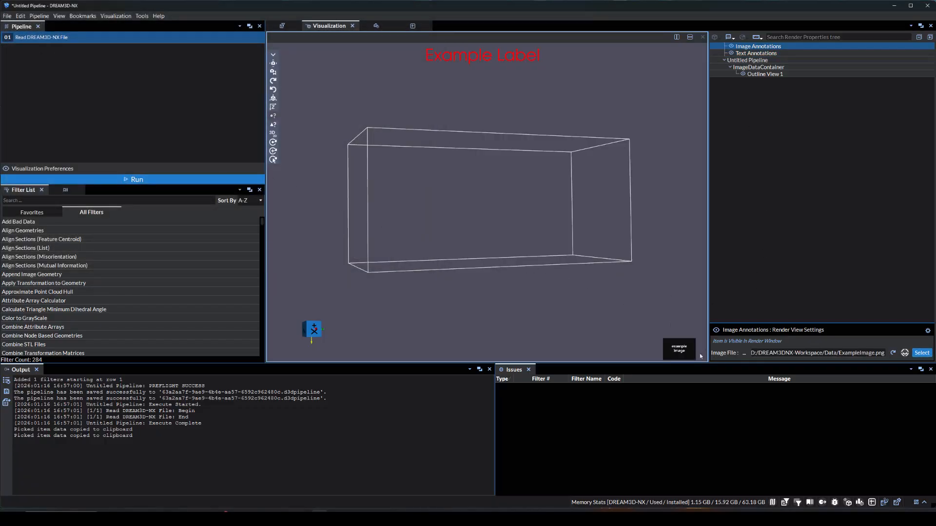
pyautogui.moveTo(700, 356)
pyautogui.mouseDown()
pyautogui.moveTo(679, 324)
pyautogui.moveTo(646, 309)
pyautogui.moveTo(706, 245)
pyautogui.mouseUp()
pyautogui.moveTo(661, 275)
pyautogui.mouseDown()
pyautogui.moveTo(641, 291)
pyautogui.moveTo(650, 312)
pyautogui.mouseUp()
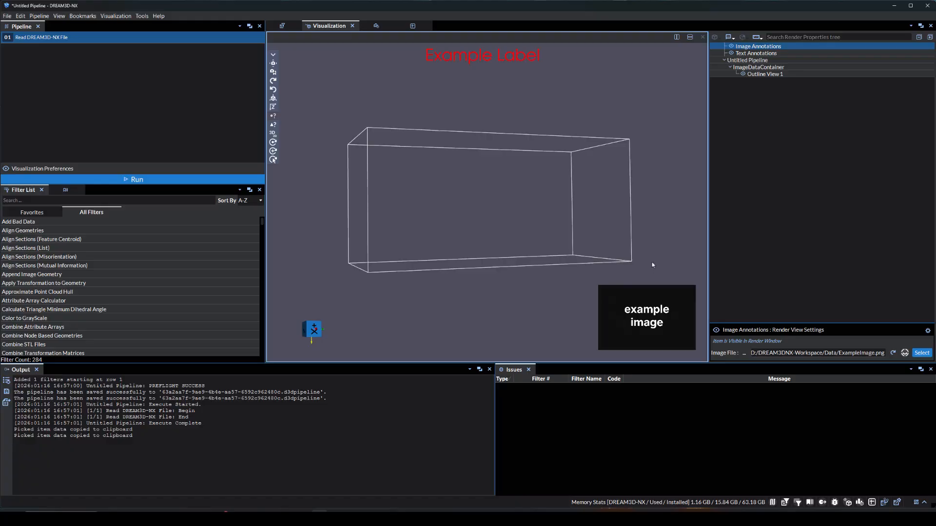
# - Add a Build Plate Annotation and set its shape to Circle
pyautogui.click(731, 38)
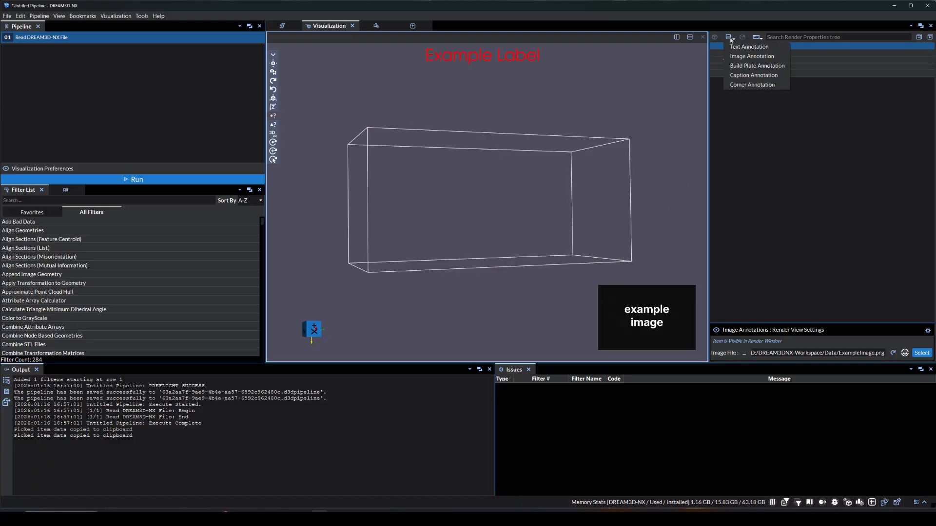
pyautogui.click(738, 67)
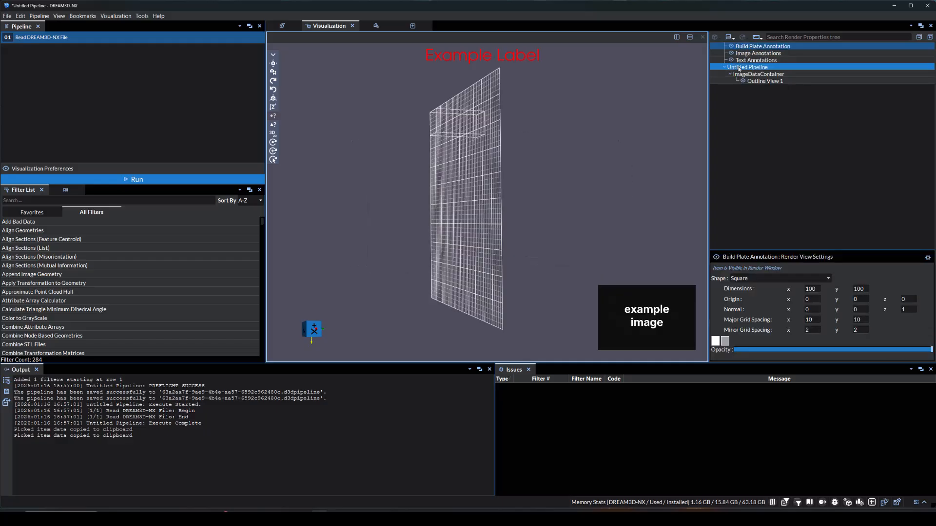
pyautogui.moveTo(615, 152)
pyautogui.mouseDown()
pyautogui.moveTo(481, 146)
pyautogui.moveTo(370, 160)
pyautogui.moveTo(350, 147)
pyautogui.mouseUp()
pyautogui.moveTo(593, 209); pyautogui.dragTo(598, 203)
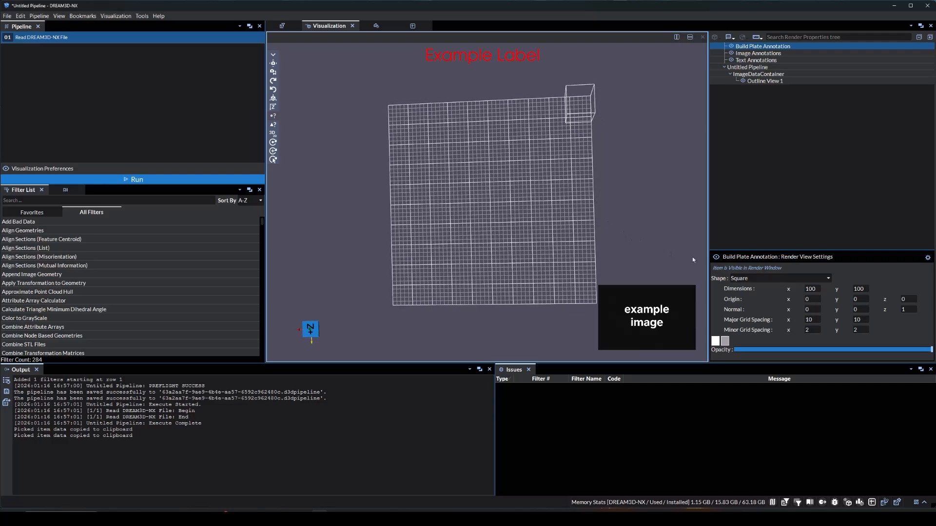
pyautogui.click(754, 279)
pyautogui.click(752, 298)
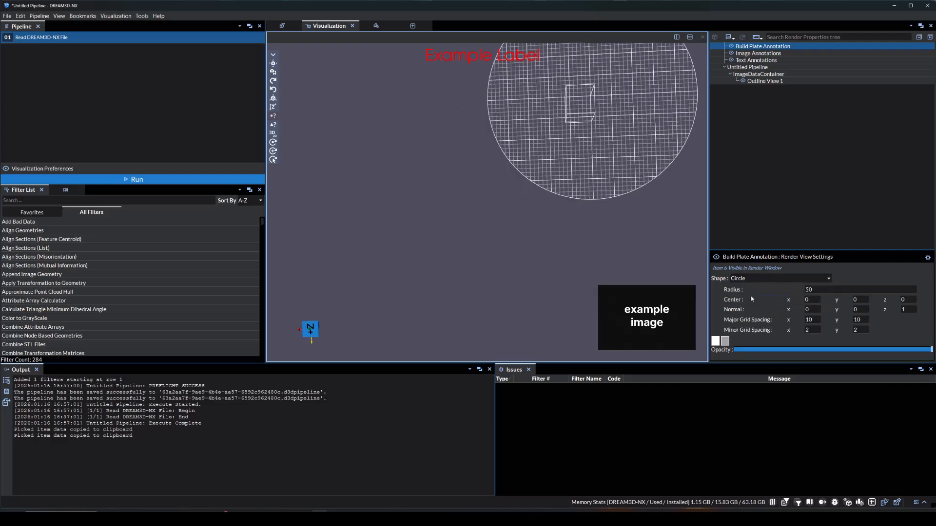
pyautogui.moveTo(626, 169); pyautogui.dragTo(521, 254, button='middle')
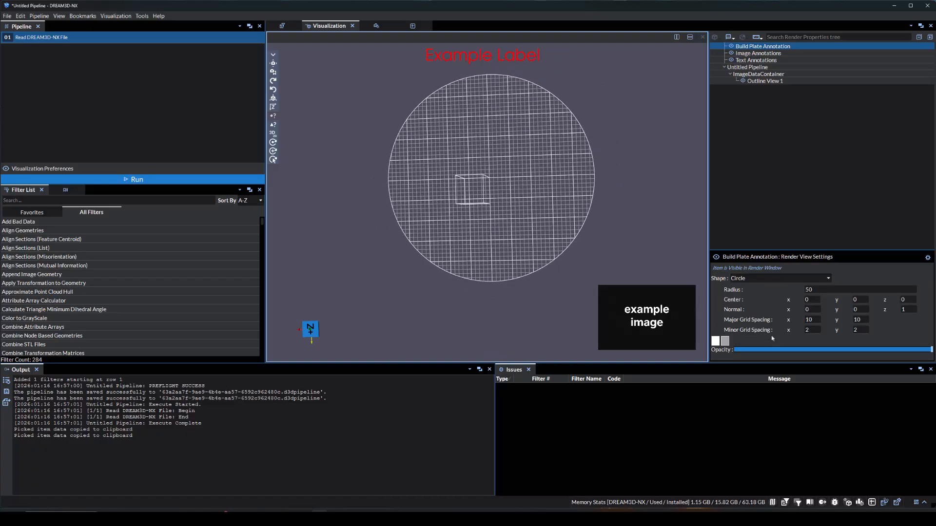
# - Change the color of the build plate's major grid lines to red
pyautogui.click(715, 341)
pyautogui.click(456, 184)
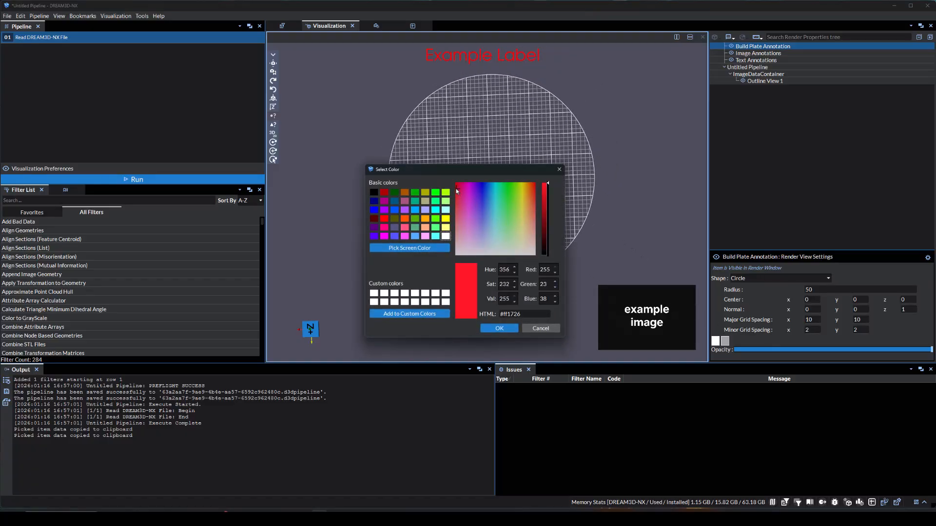
pyautogui.click(499, 328)
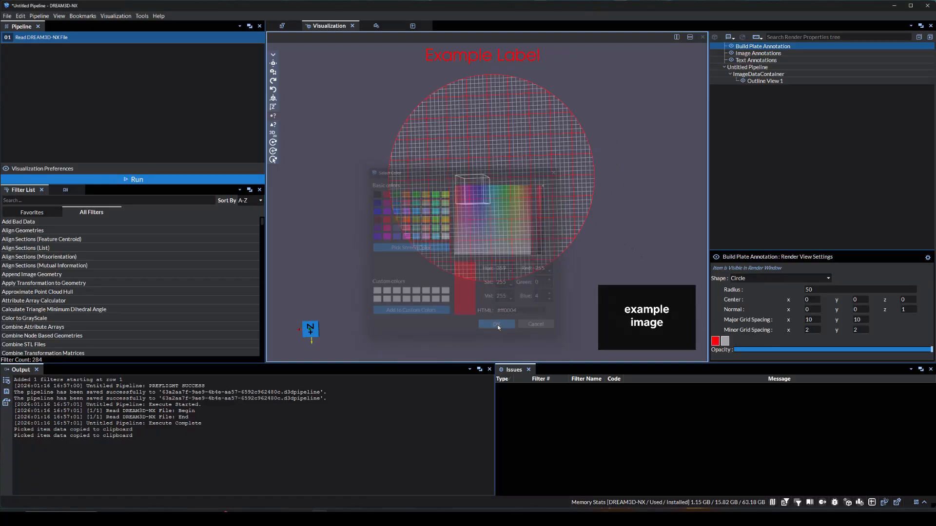
# - Change the color of the build plate's minor grid lines to blue and view the plate from an oblique angle
pyautogui.click(725, 341)
pyautogui.click(487, 203)
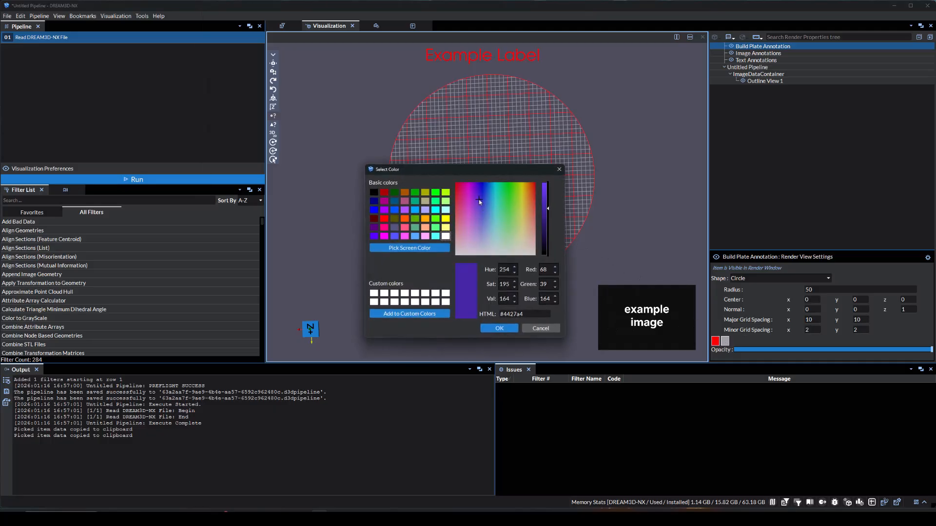
pyautogui.click(505, 328)
pyautogui.moveTo(526, 308); pyautogui.dragTo(469, 225)
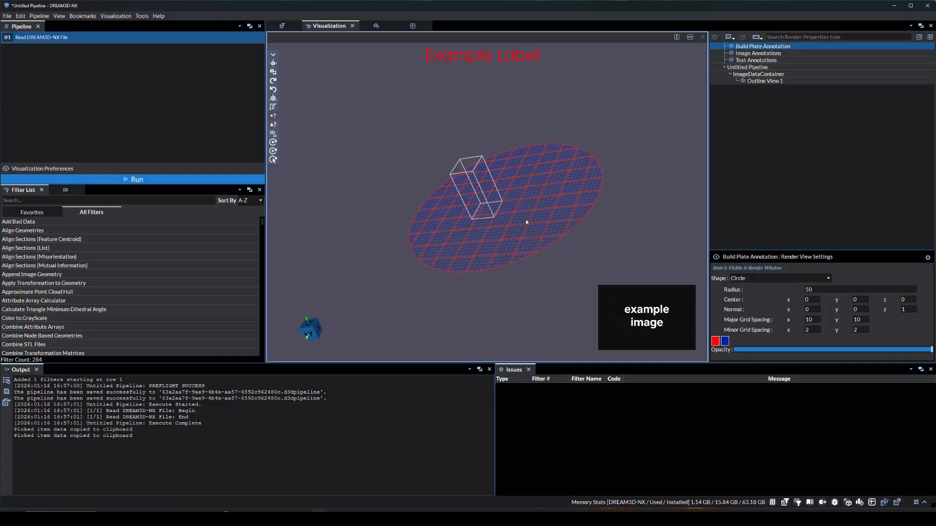
pyautogui.moveTo(537, 242); pyautogui.dragTo(632, 198)
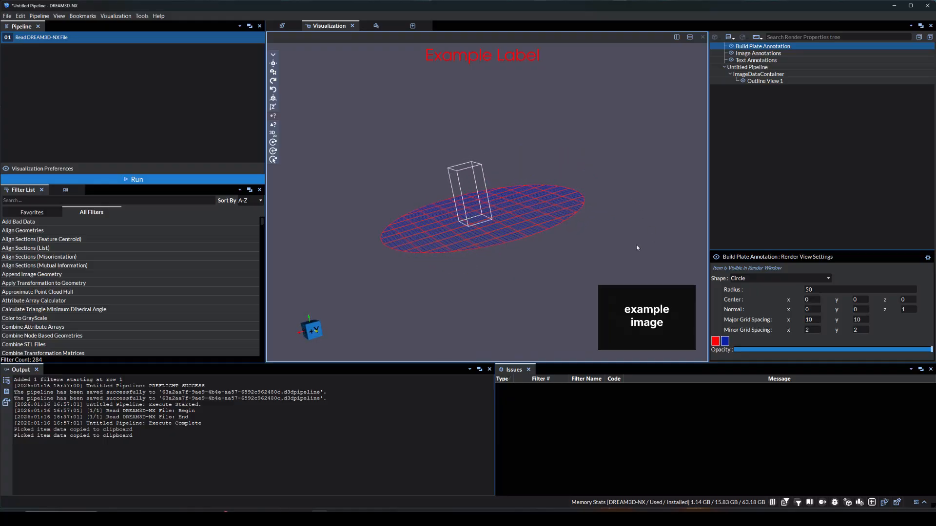
# - Add a Caption Annotation pointing at the build plate and set its text to "Build Plate Label"
pyautogui.click(729, 37)
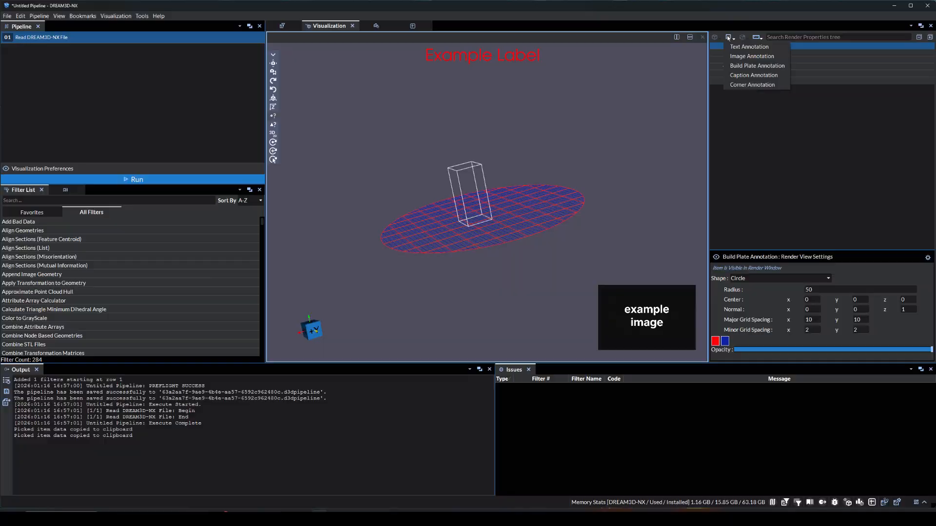
pyautogui.click(741, 69)
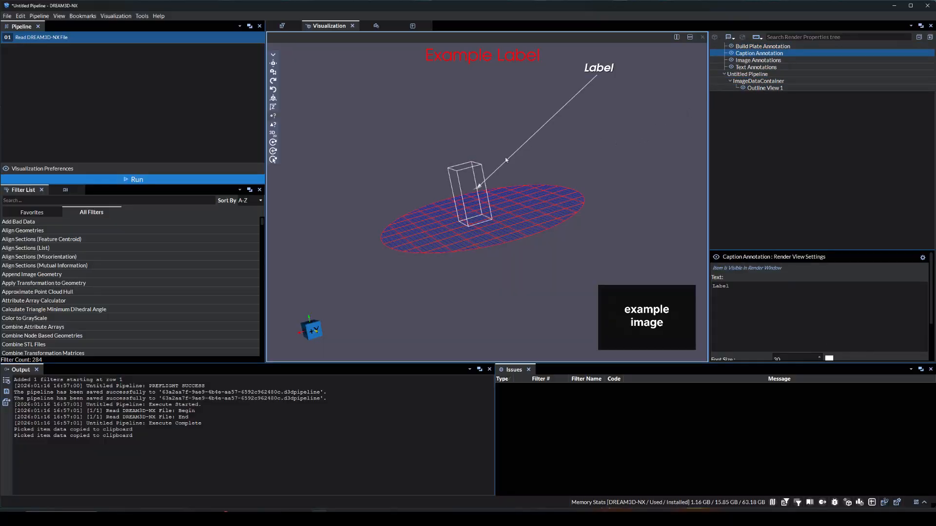
pyautogui.moveTo(478, 188); pyautogui.dragTo(529, 212)
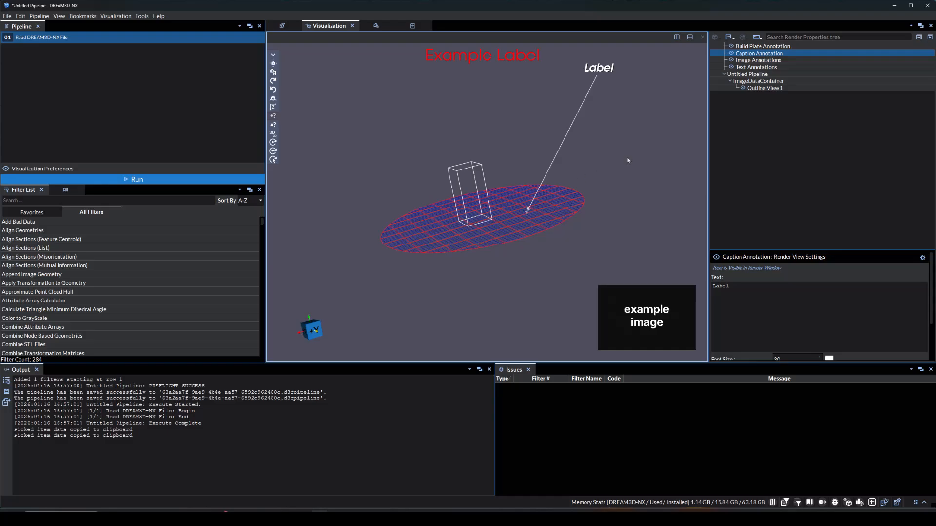
pyautogui.tripleClick(735, 295)
pyautogui.write('Build Plate Label')
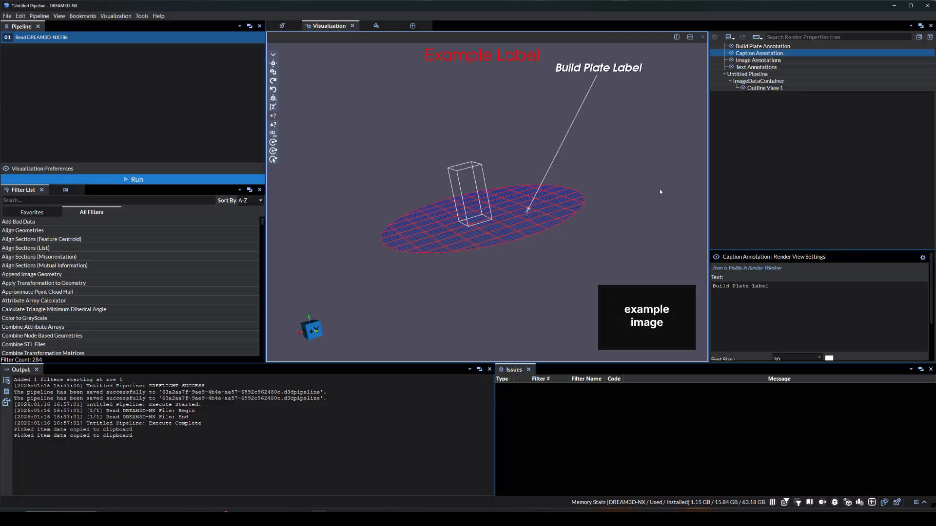
# - Add a Corner Annotation with the texts "Upper Left", "Upper Right", "Lower Left" and "Lower Right" in the matching corners
pyautogui.click(729, 38)
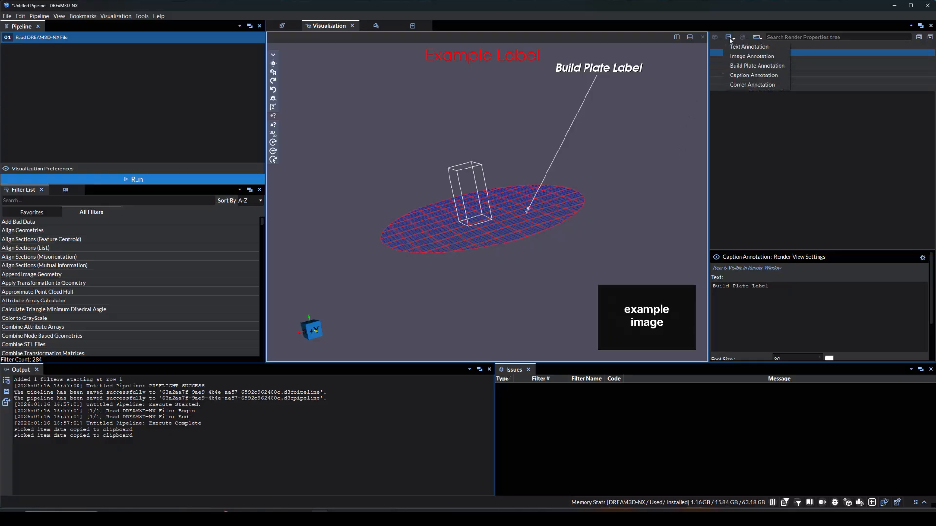
pyautogui.click(752, 85)
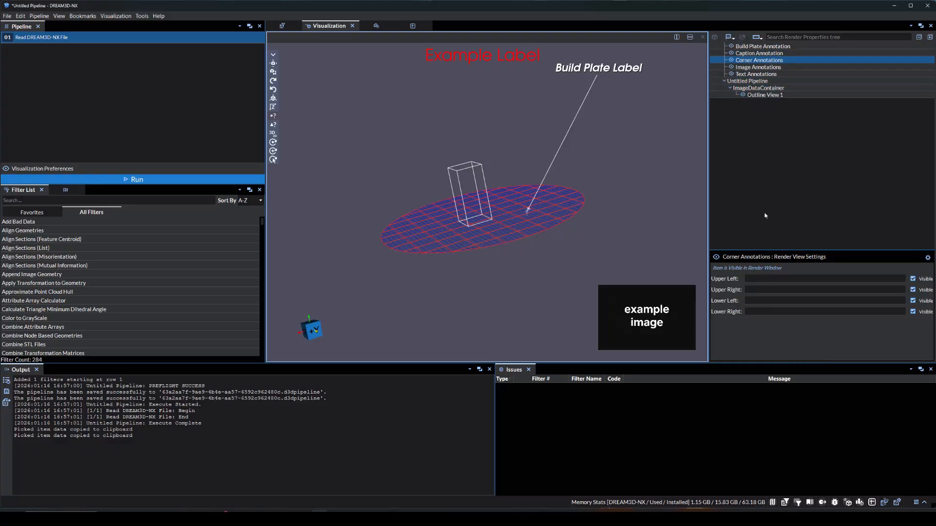
pyautogui.click(776, 279)
pyautogui.write('Upper Left')
pyautogui.press('Tab')
pyautogui.click(754, 289)
pyautogui.write('Upper Right')
pyautogui.click(755, 301)
pyautogui.write('Lower Left')
pyautogui.click(755, 311)
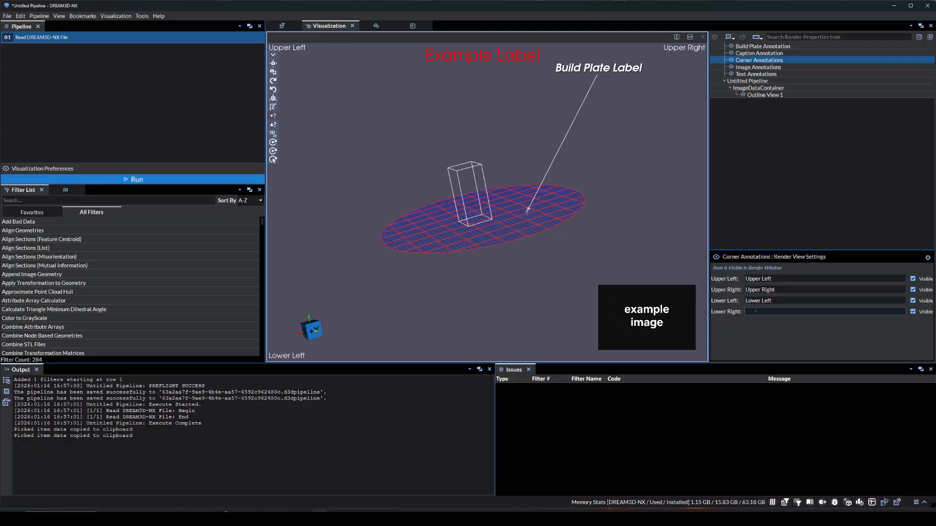
pyautogui.write('Lower Right')
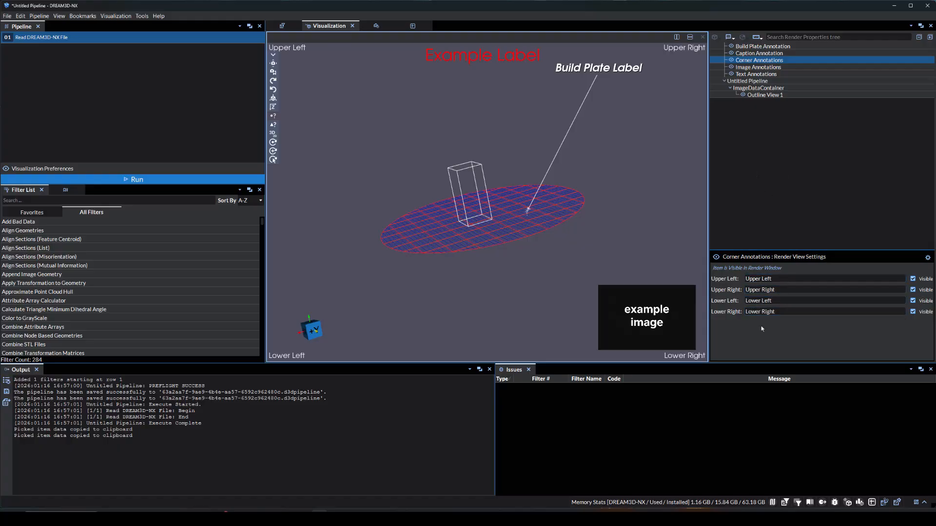
# - Change the DataContainer's Outline View 1 in the Small IN100 Full Reconstruction to a surface view
pyautogui.click(723, 95)
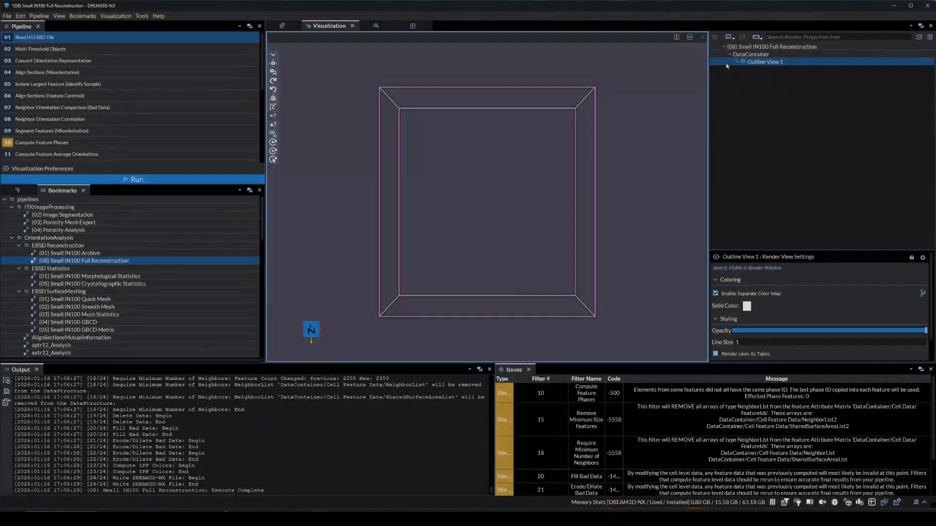
pyautogui.rightClick(728, 62)
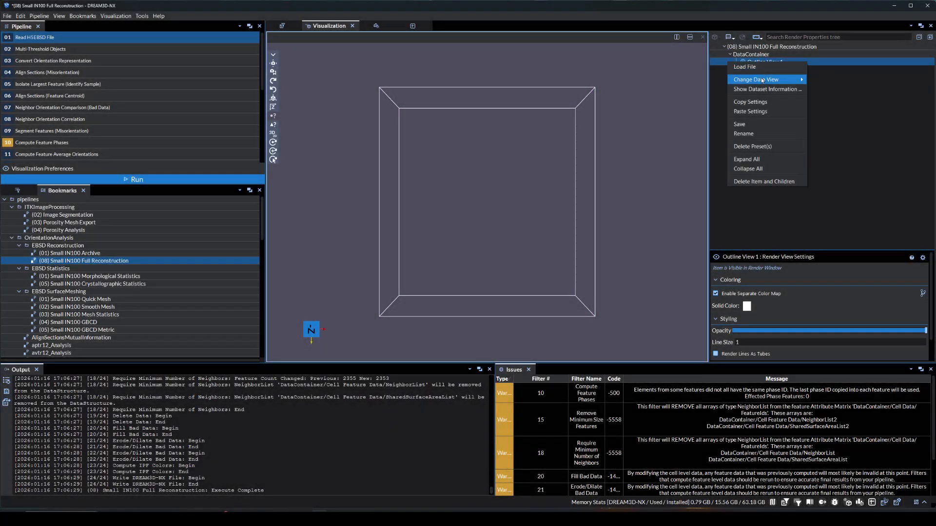
pyautogui.moveTo(762, 80)
pyautogui.click(827, 102)
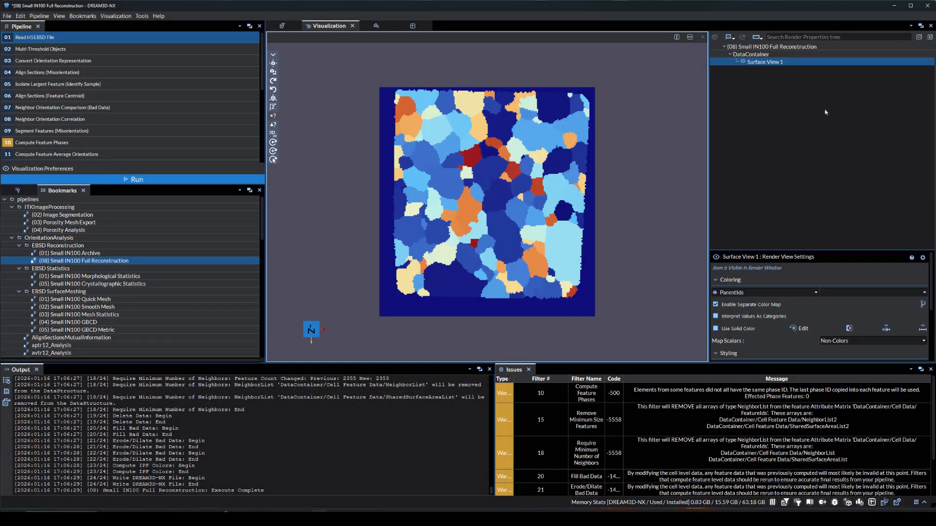
# - Color the surface view by Image Quality and switch the coloring array to IPFColors
pyautogui.click(748, 293)
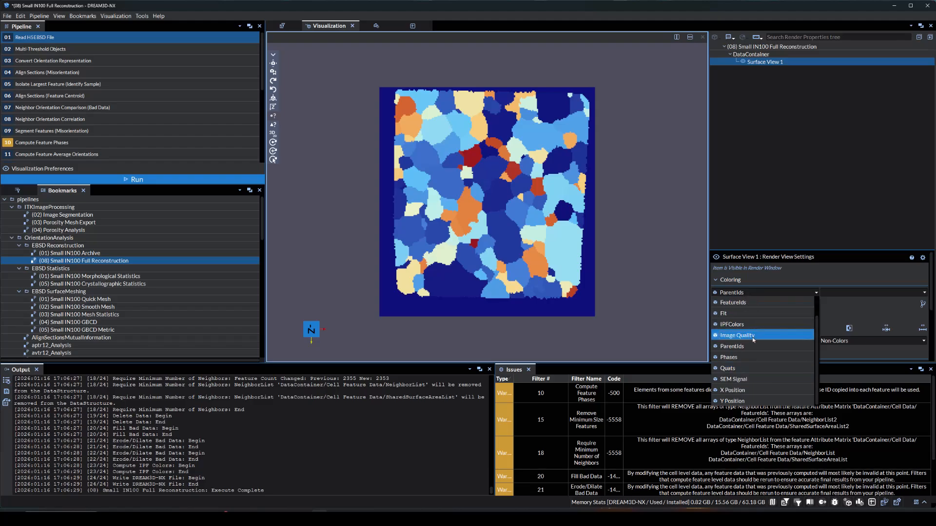
pyautogui.click(746, 340)
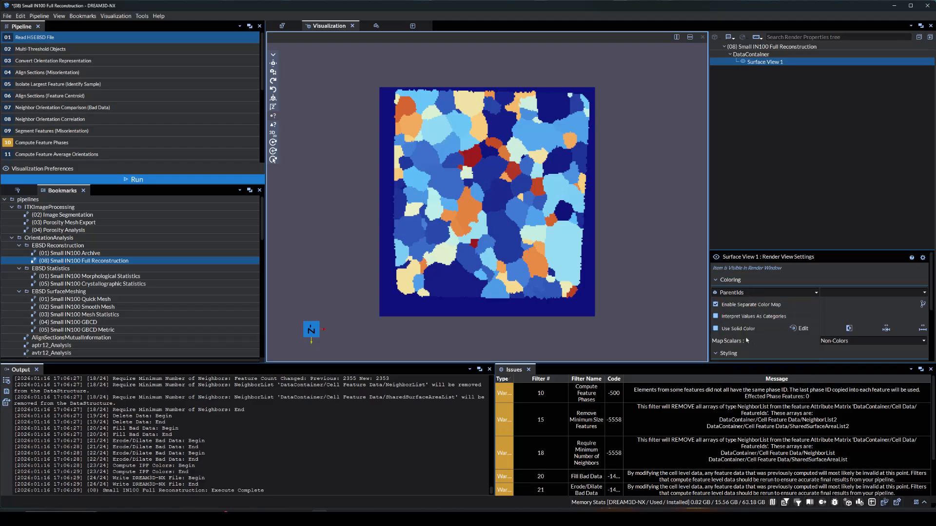
pyautogui.click(742, 294)
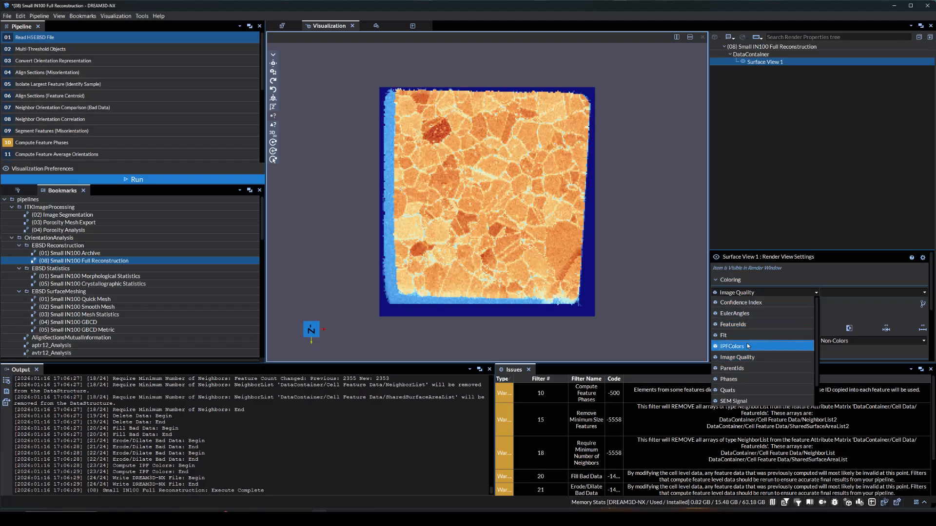
pyautogui.click(736, 324)
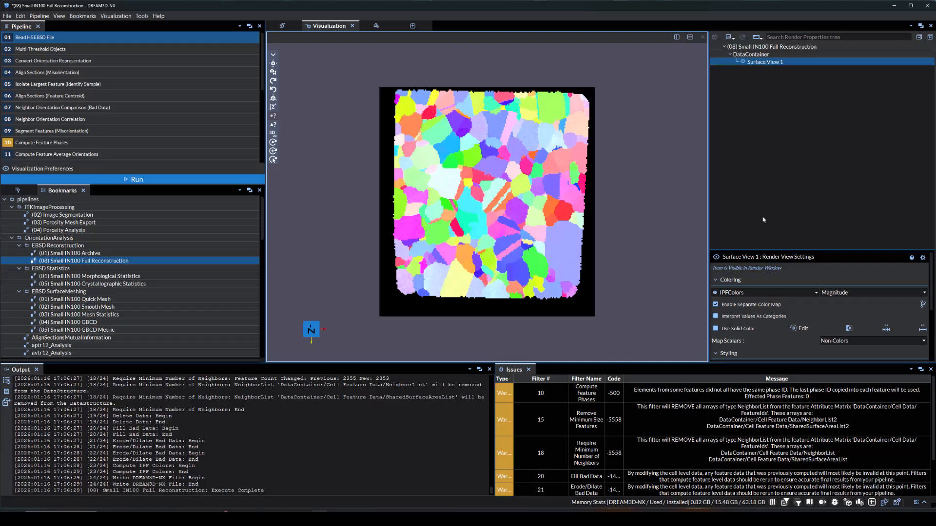
# - Turn on the color legend and the data axes grid for the surface view
pyautogui.scroll(-3, 761, 341)
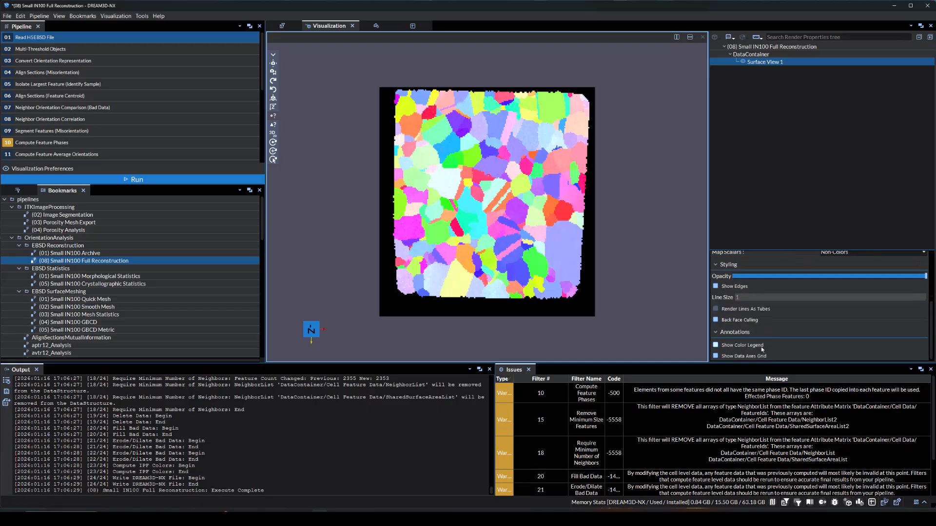
pyautogui.click(762, 346)
pyautogui.click(751, 356)
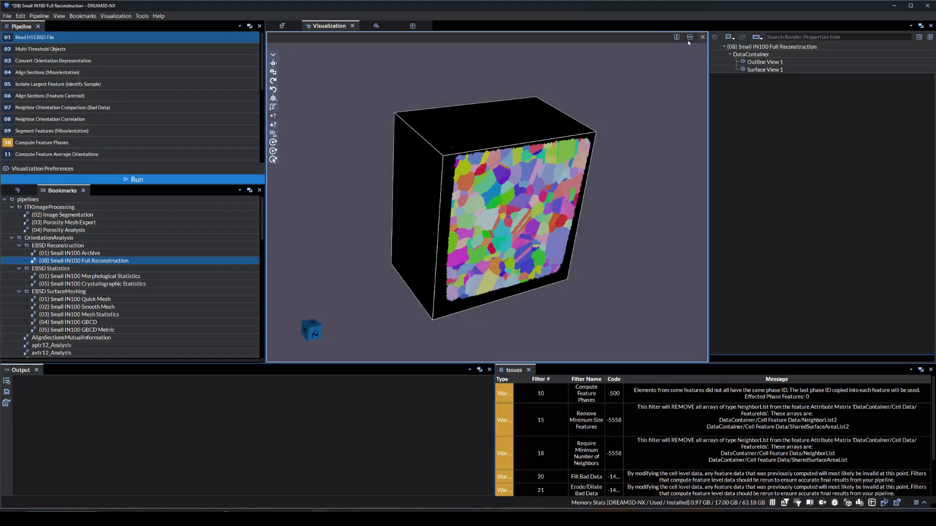
# - Split the render area into three views, showing the outline in the upper-right view and the surface in the lower view
pyautogui.click(689, 38)
pyautogui.click(677, 38)
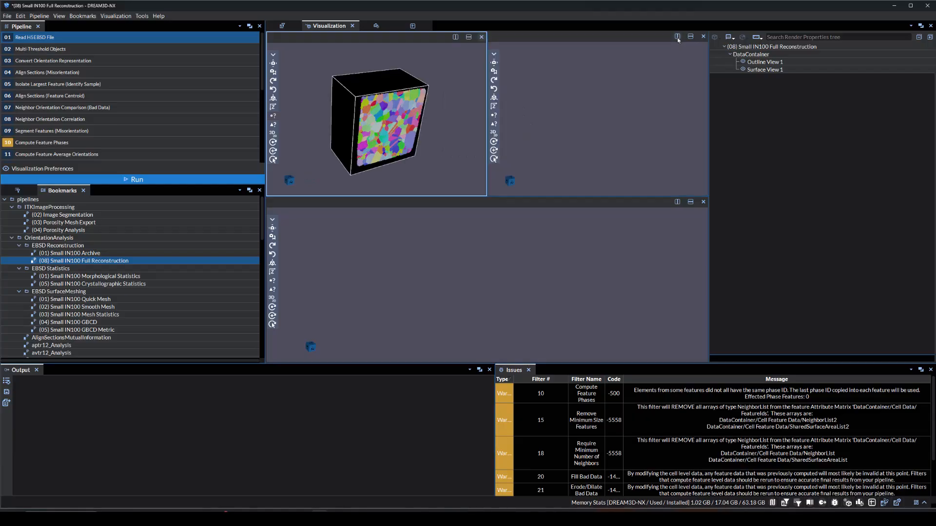
pyautogui.click(648, 119)
pyautogui.click(744, 62)
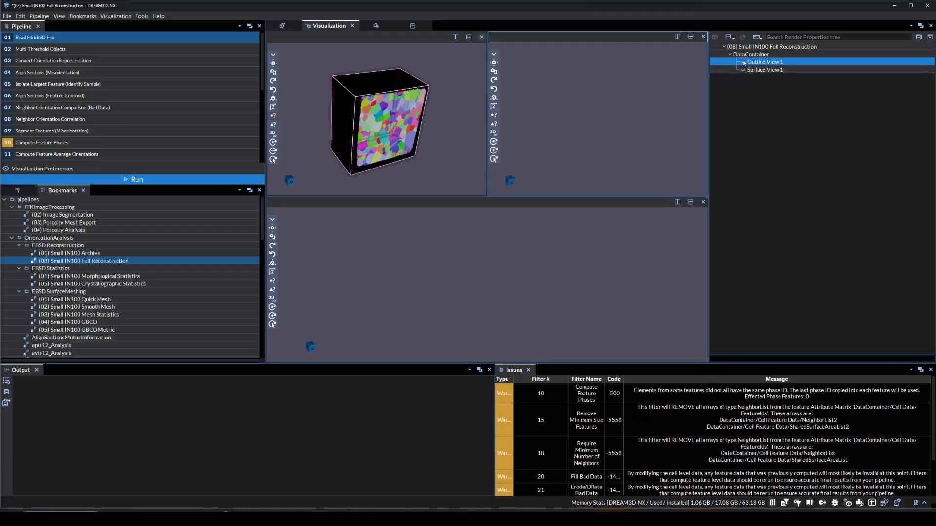
pyautogui.click(744, 64)
pyautogui.click(642, 236)
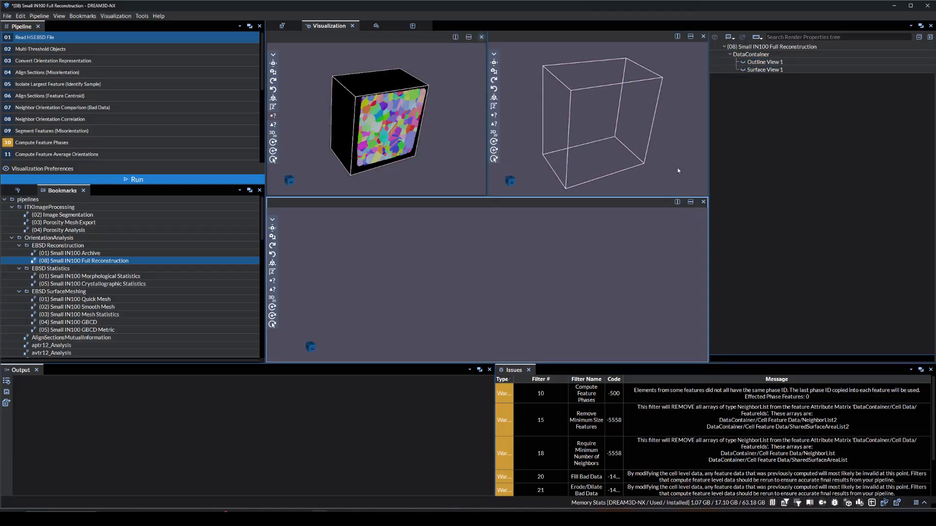
pyautogui.click(743, 70)
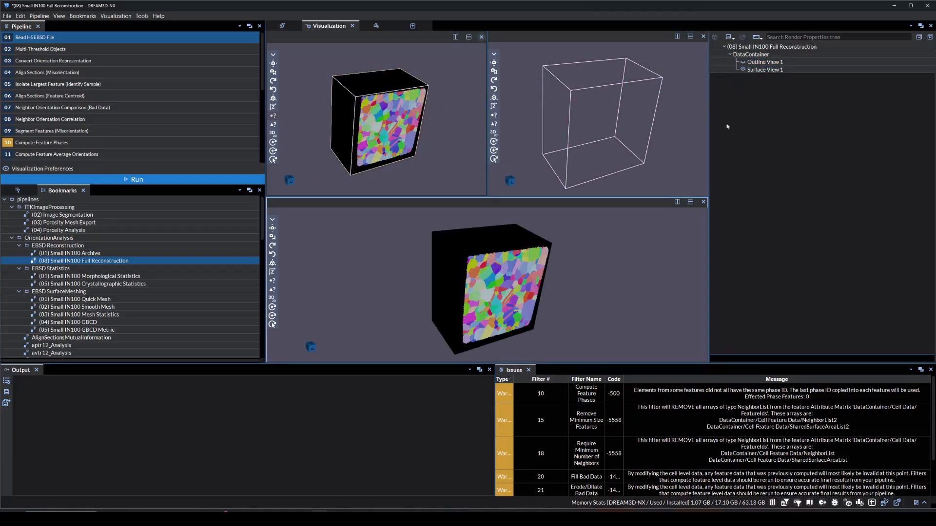
# - Show all data views in the lower render view, hide them all, and show them all again
pyautogui.rightClick(644, 304)
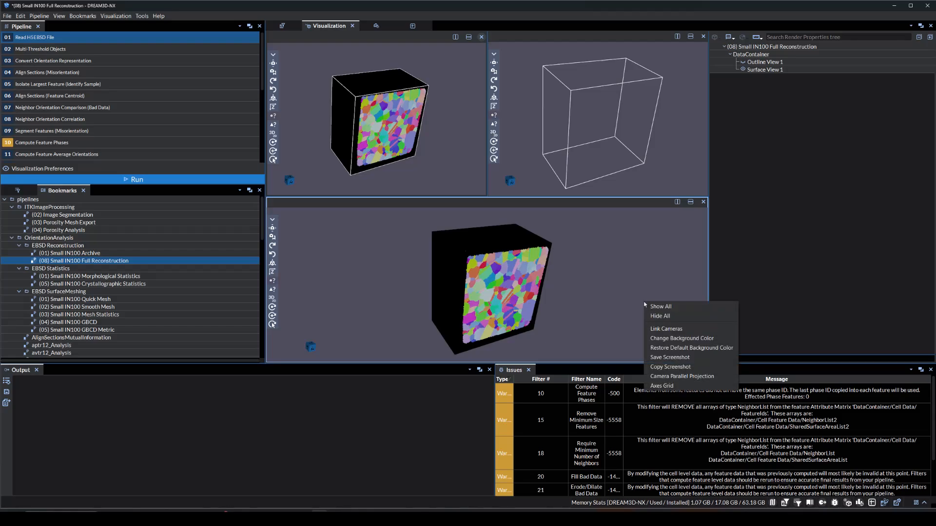
pyautogui.click(651, 308)
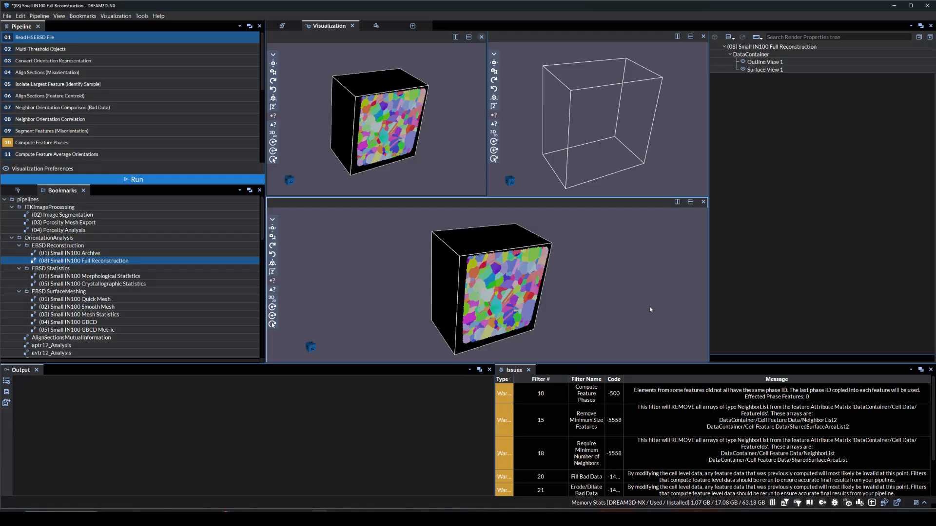
pyautogui.rightClick(651, 309)
pyautogui.click(657, 323)
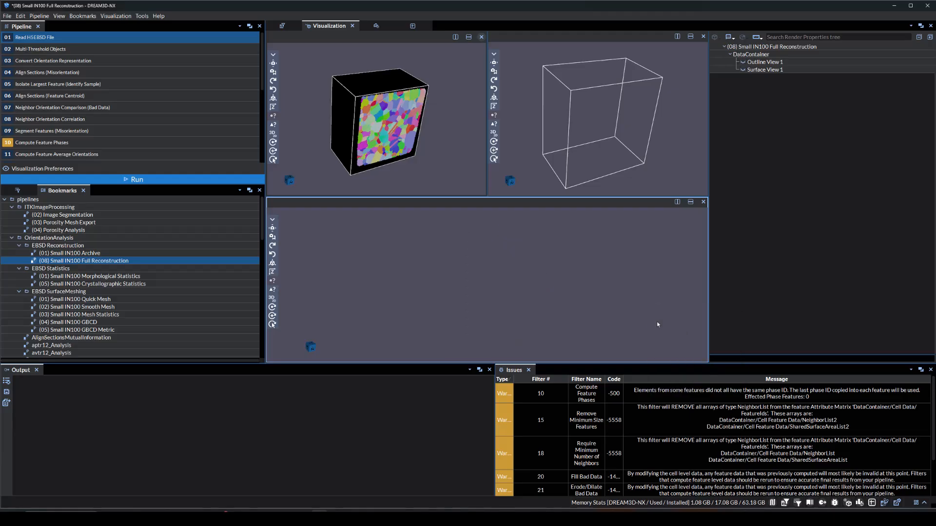
pyautogui.rightClick(657, 324)
pyautogui.click(660, 326)
# - Change the lower render view's background color to dark green and restore the default background color
pyautogui.rightClick(662, 326)
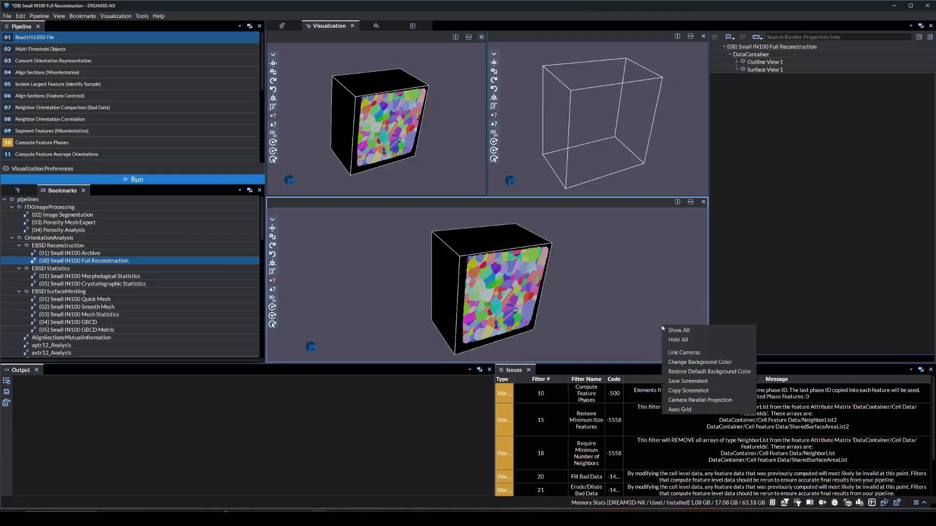
pyautogui.click(700, 362)
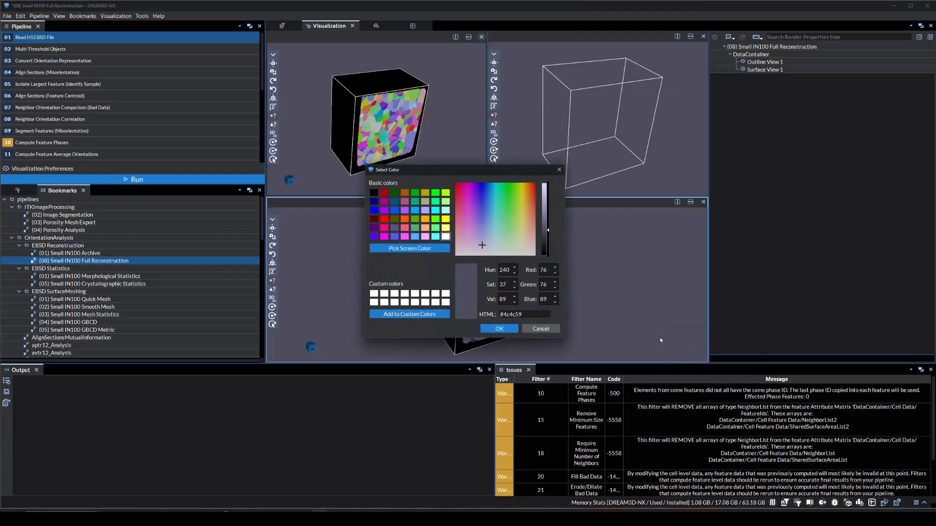
pyautogui.click(514, 301)
pyautogui.click(499, 329)
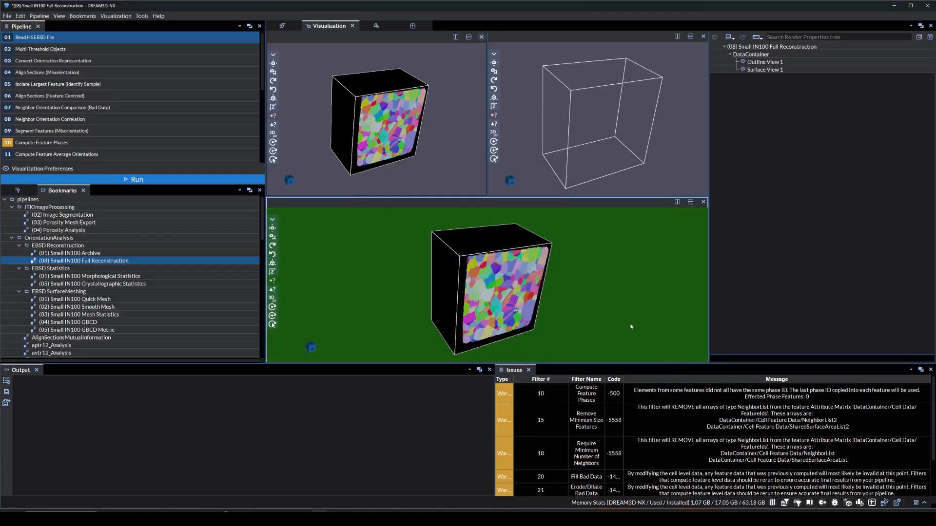
pyautogui.rightClick(631, 327)
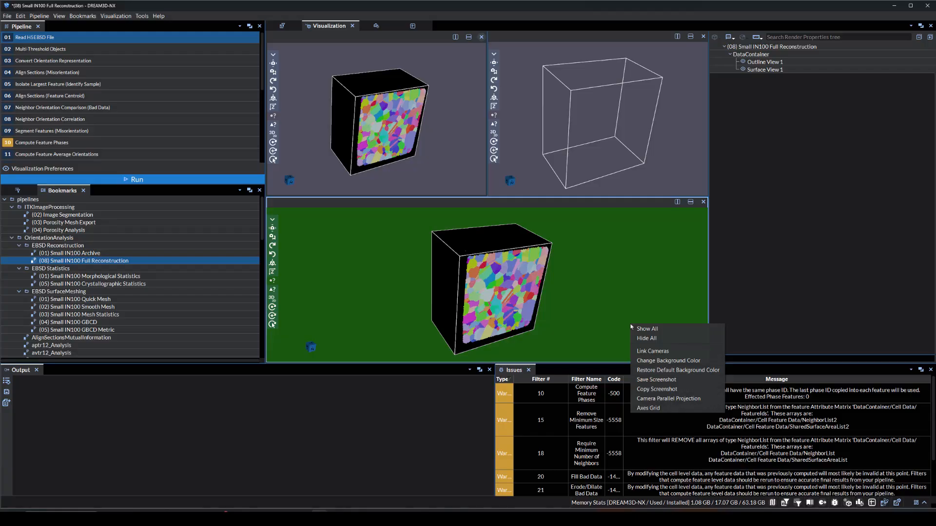
pyautogui.click(652, 370)
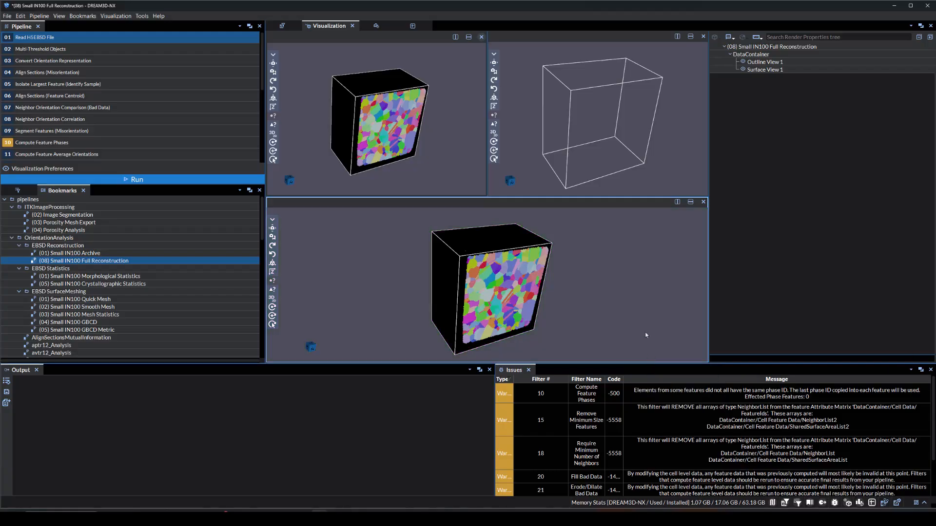
# - Open the display and screenshot options of the lower render view
pyautogui.rightClick(644, 328)
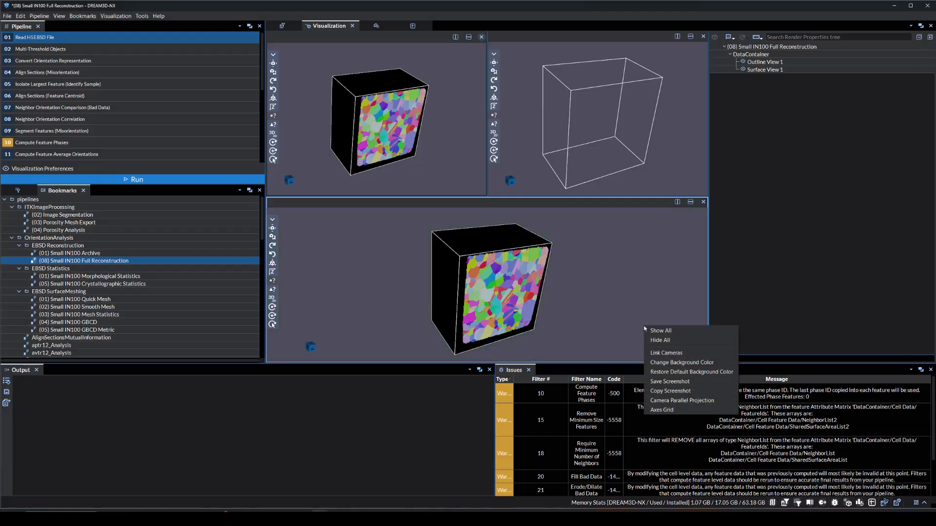